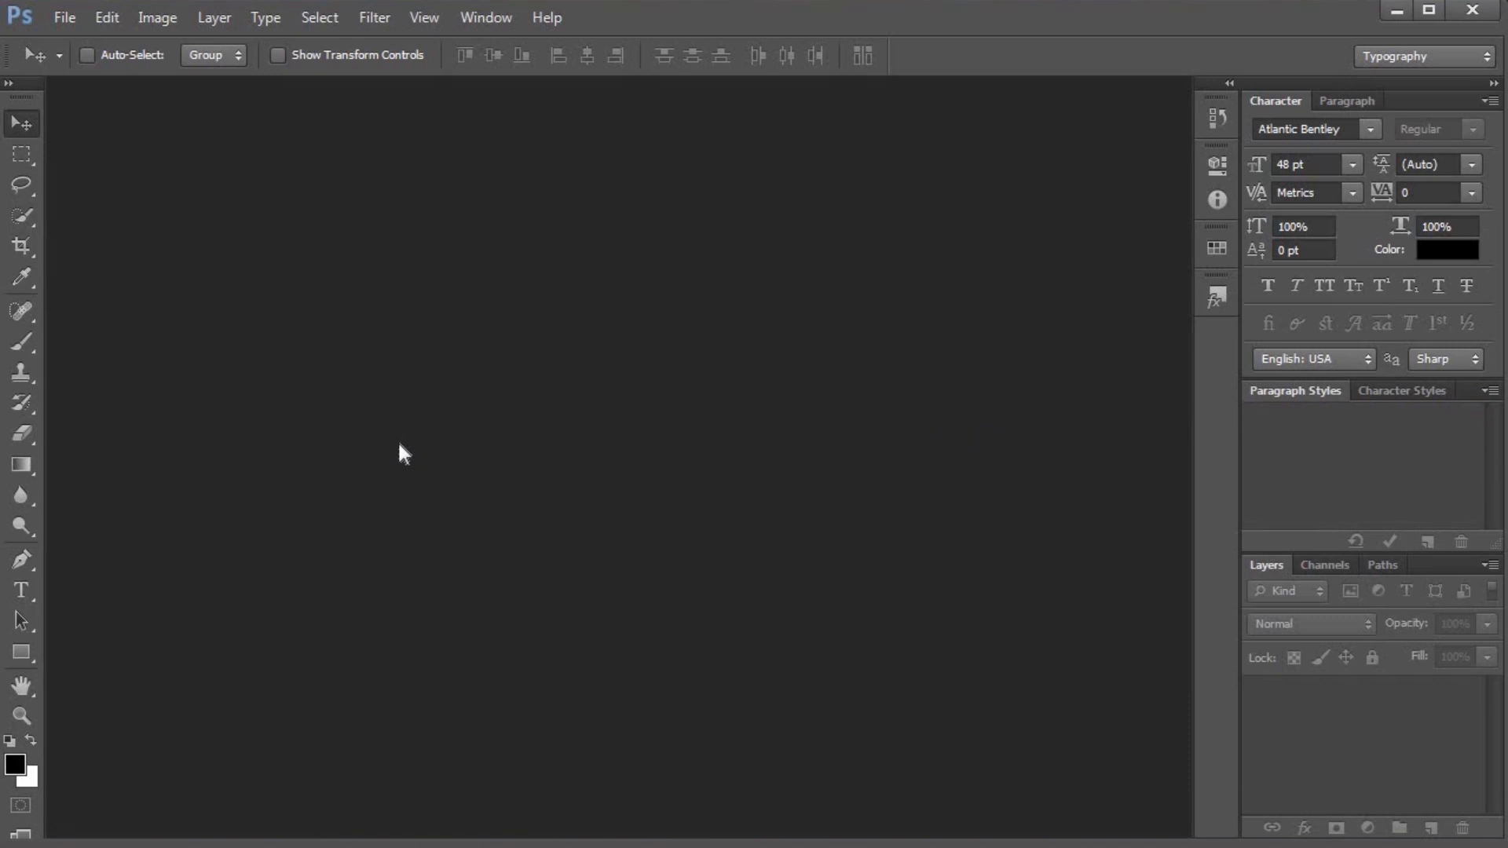
Open photo.jpg from the work folder.
{"action": "left_click", "coordinate": [67, 22]}
{"action": "left_click", "coordinate": [79, 65]}
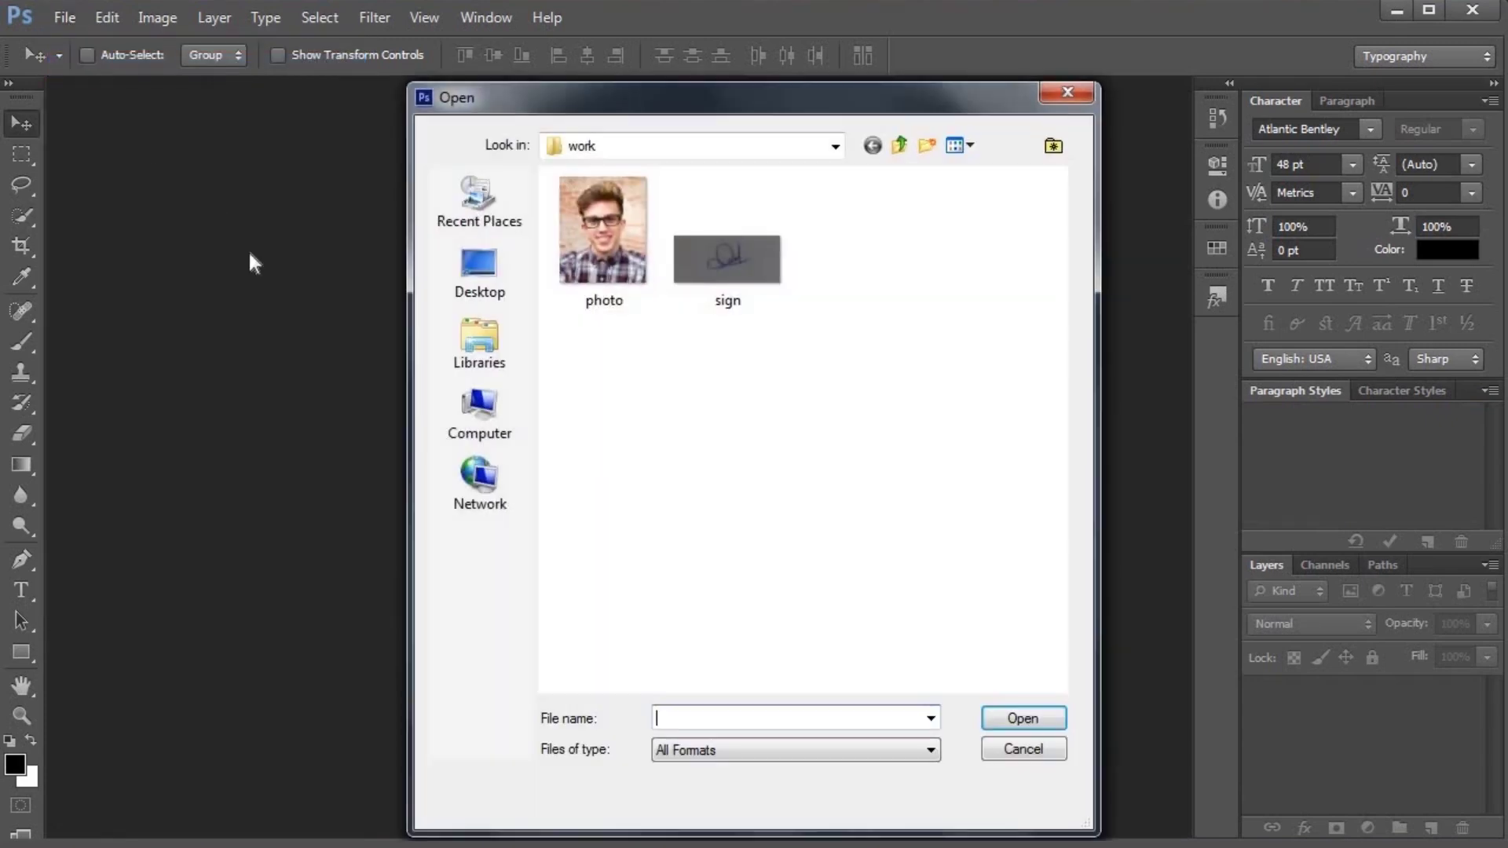
{"action": "left_click", "coordinate": [573, 235]}
{"action": "left_click", "coordinate": [1022, 718]}
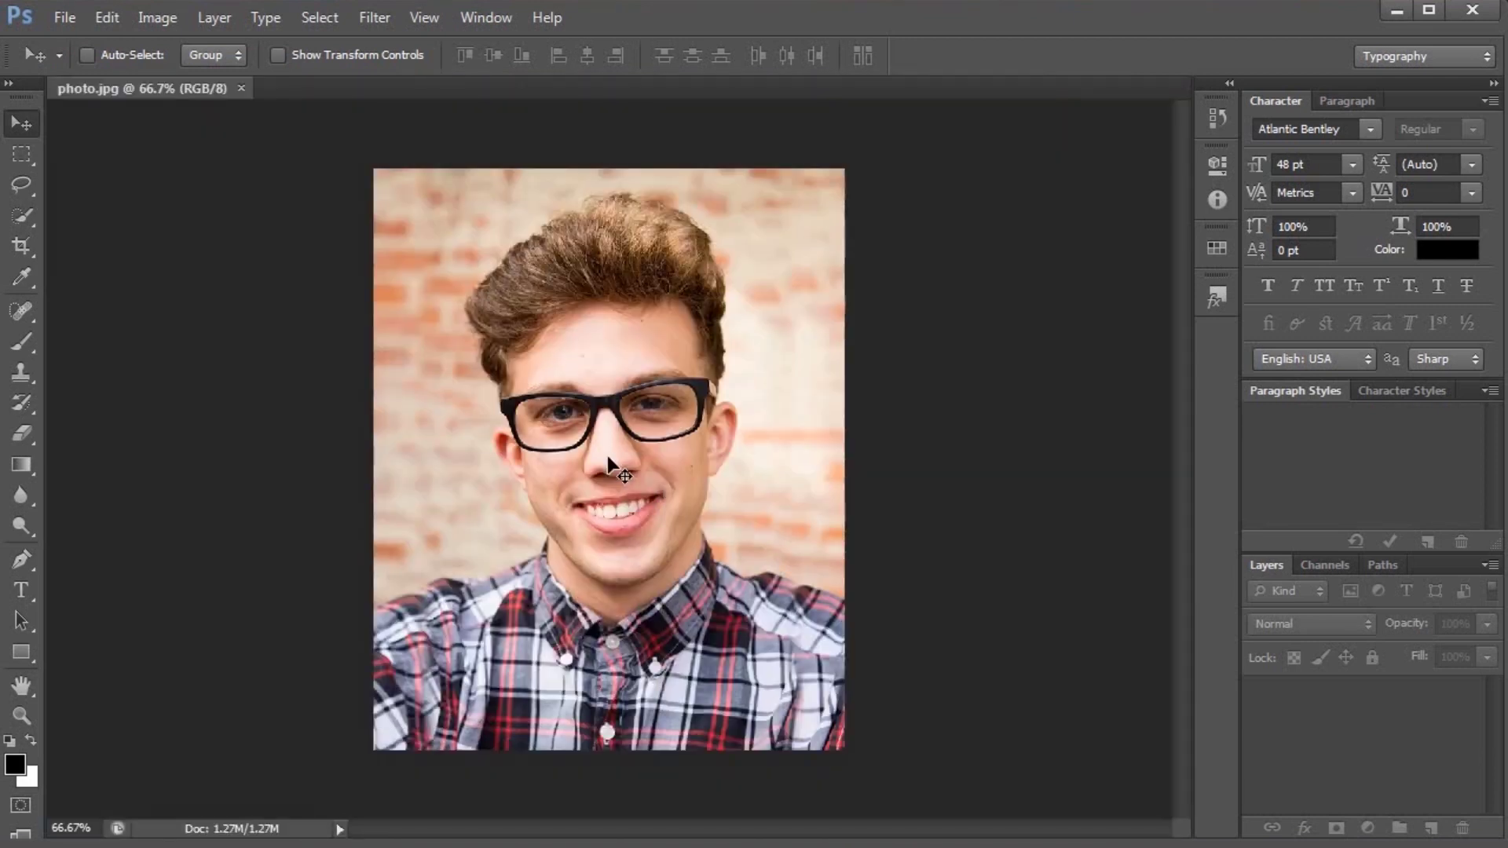
Resize the image to 250 × 275 pixels with Constrain Proportions off.
{"action": "left_click", "coordinate": [157, 18]}
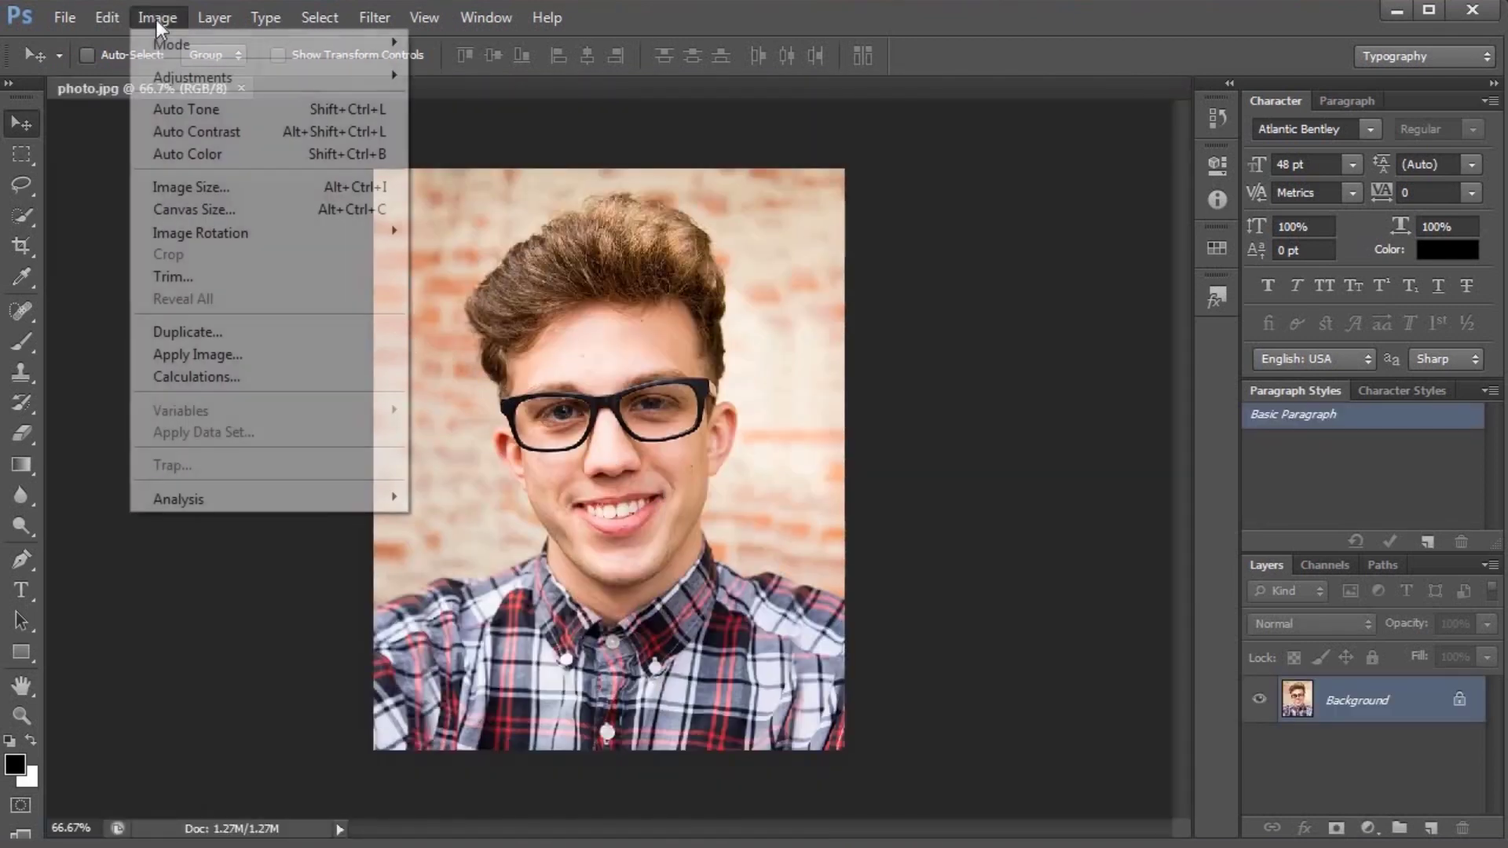
{"action": "left_click", "coordinate": [167, 191]}
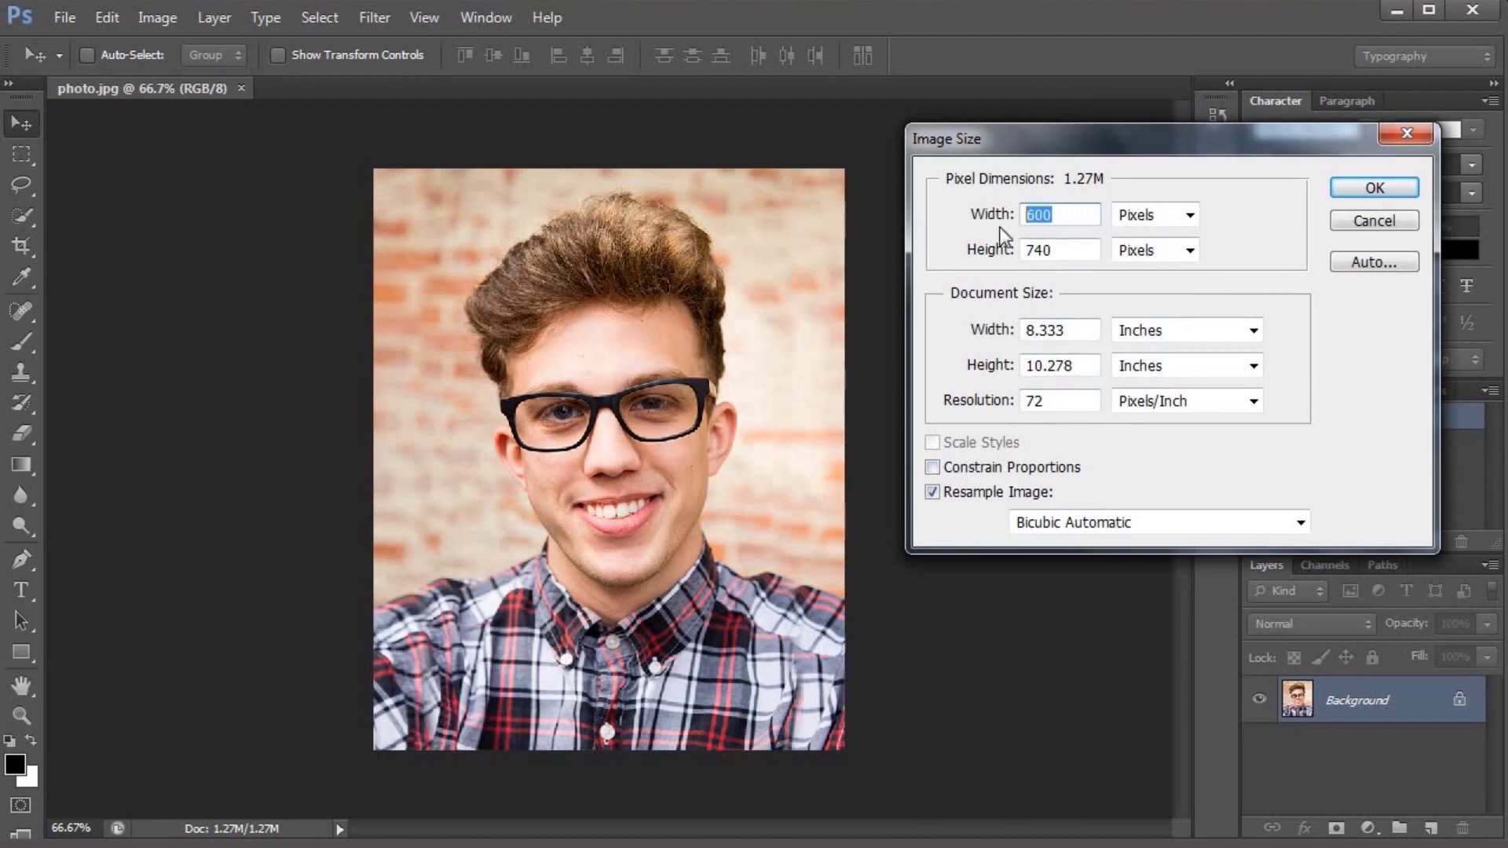
{"action": "type", "text": "250"}
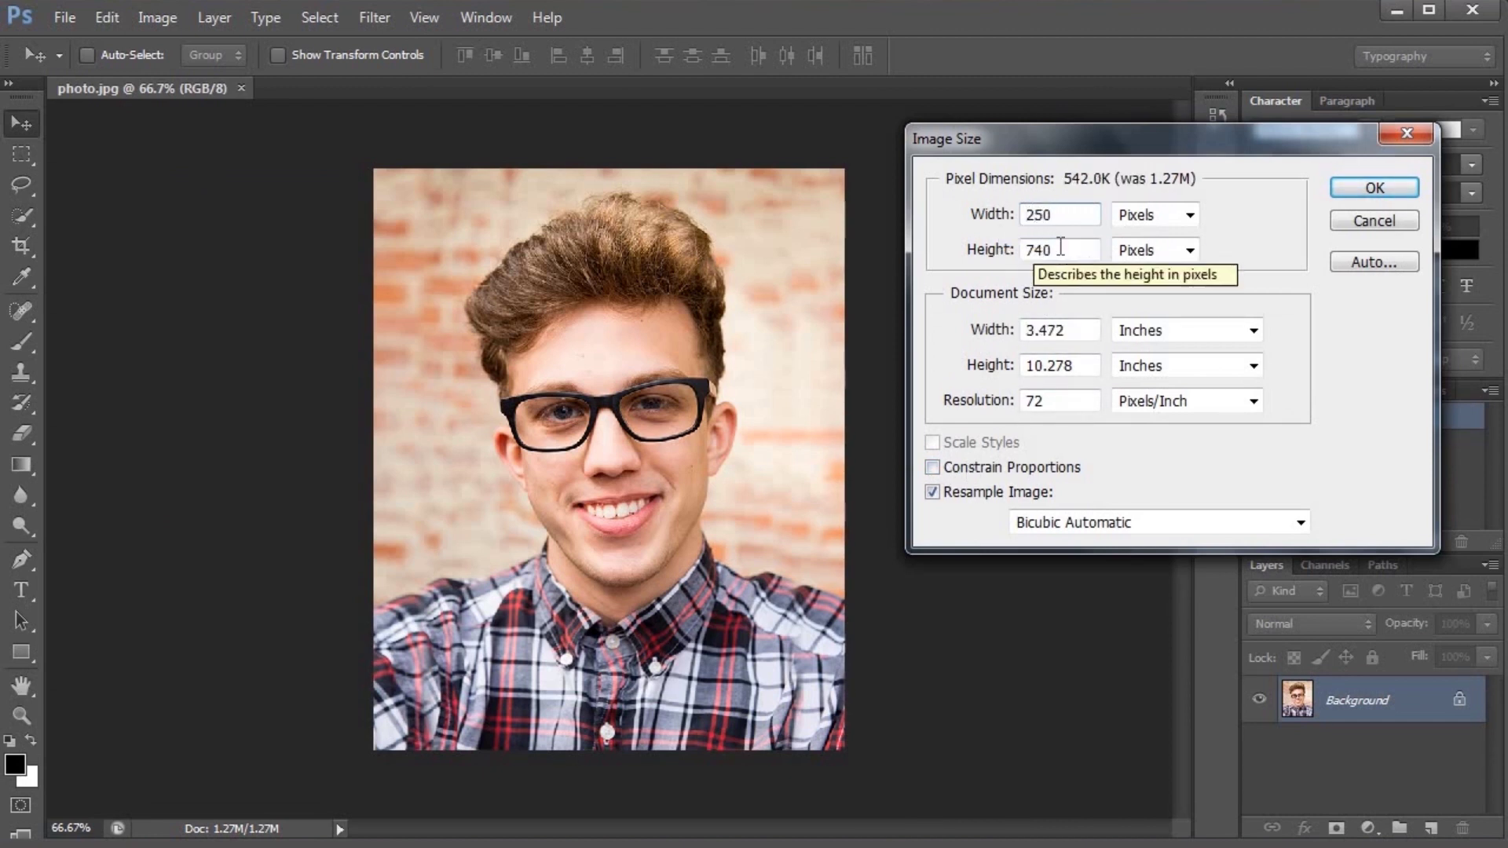
{"action": "left_click", "coordinate": [1060, 250]}
{"action": "key", "text": "shift+Left"}
{"action": "key", "text": "shift+Left"}
{"action": "key", "text": "shift+Left"}
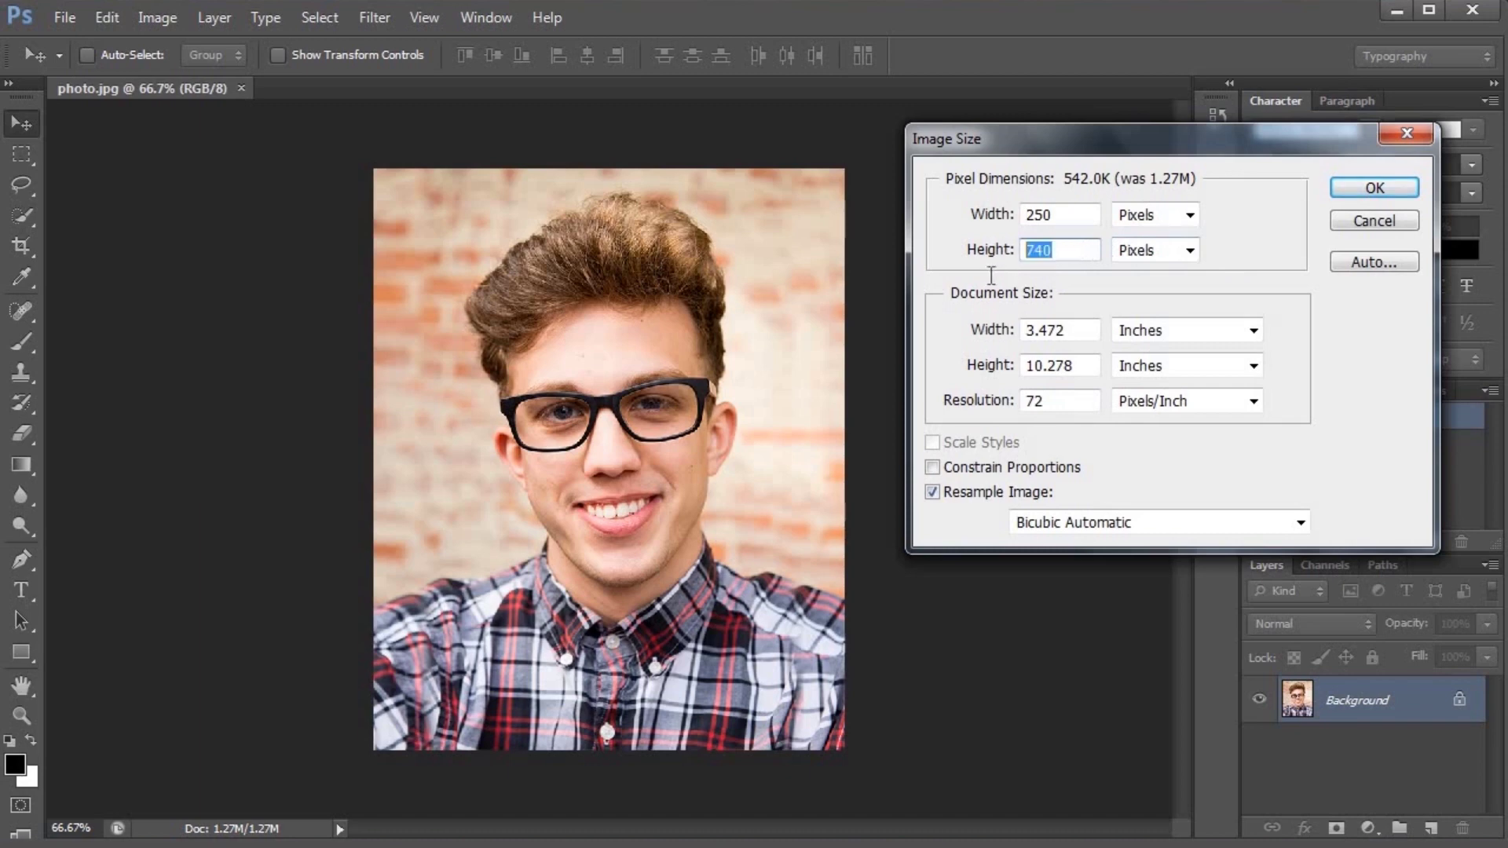
{"action": "type", "text": "275"}
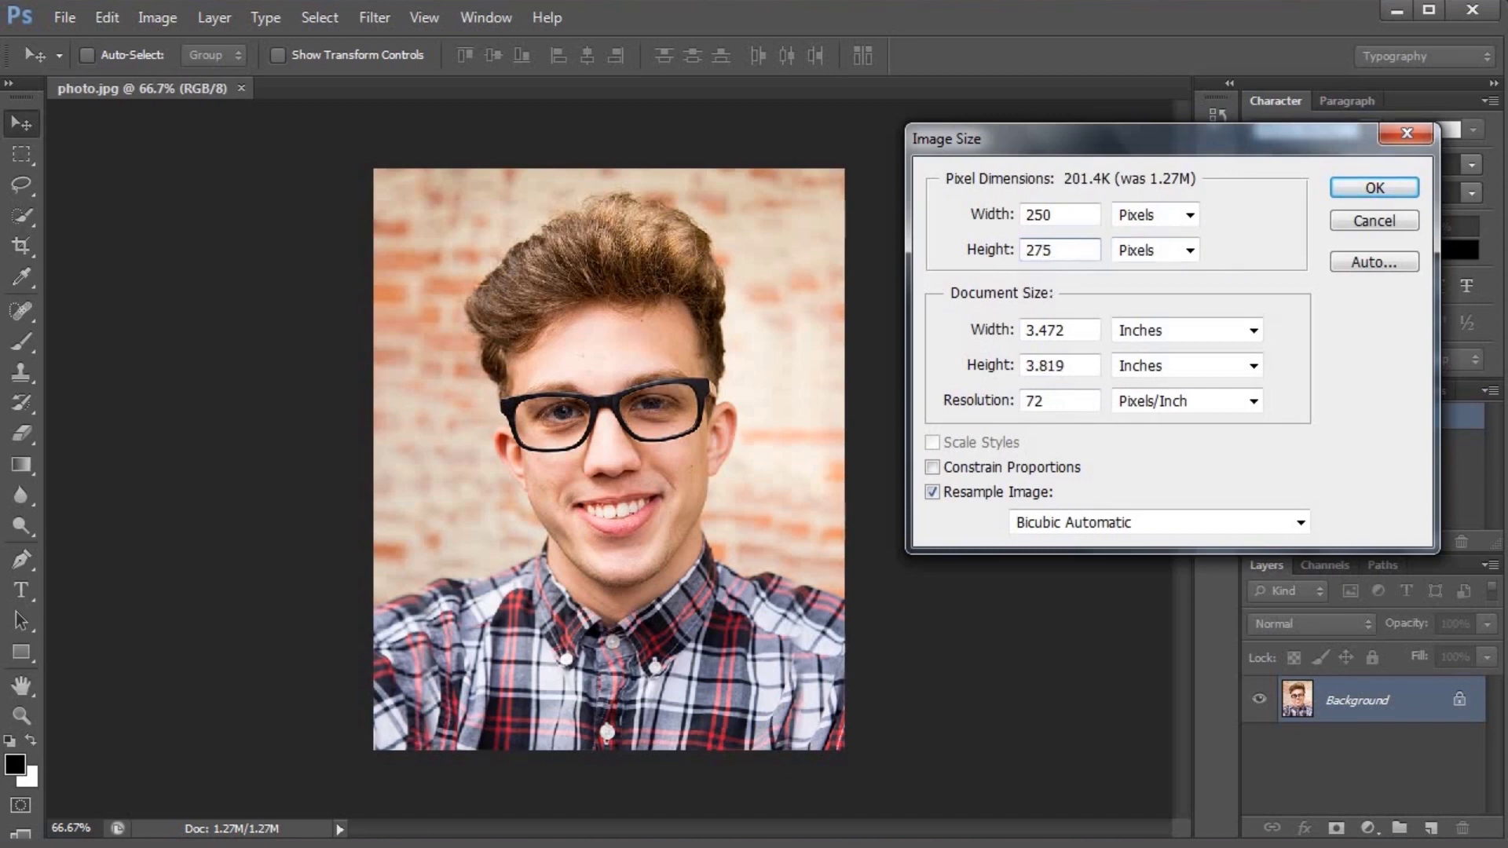
{"action": "left_click", "coordinate": [1347, 189]}
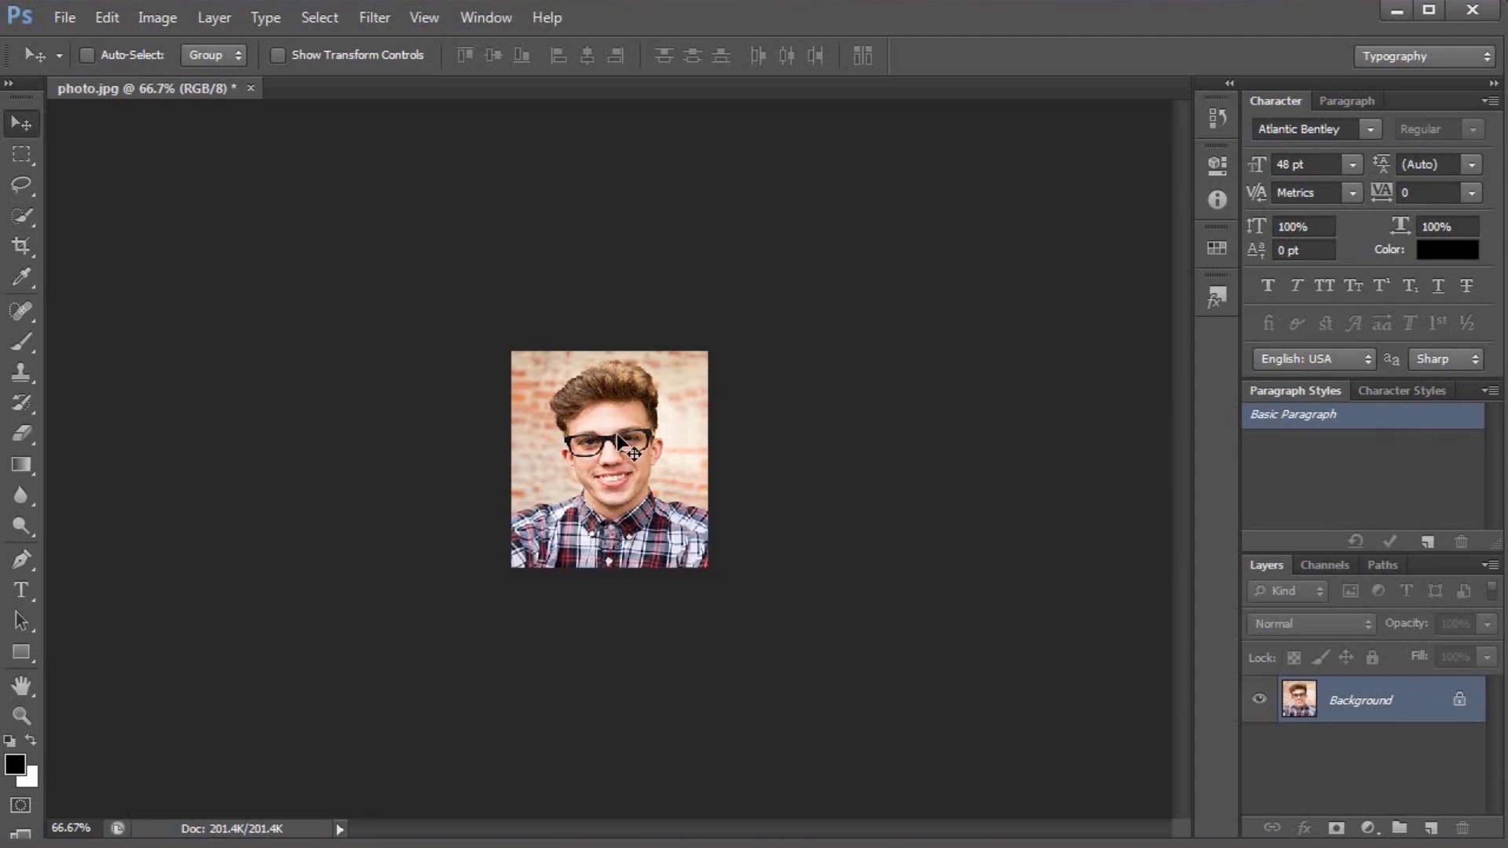
View the photo at 100%, then create a blank white 250 × 275 px document.
{"action": "key", "text": "ctrl+1"}
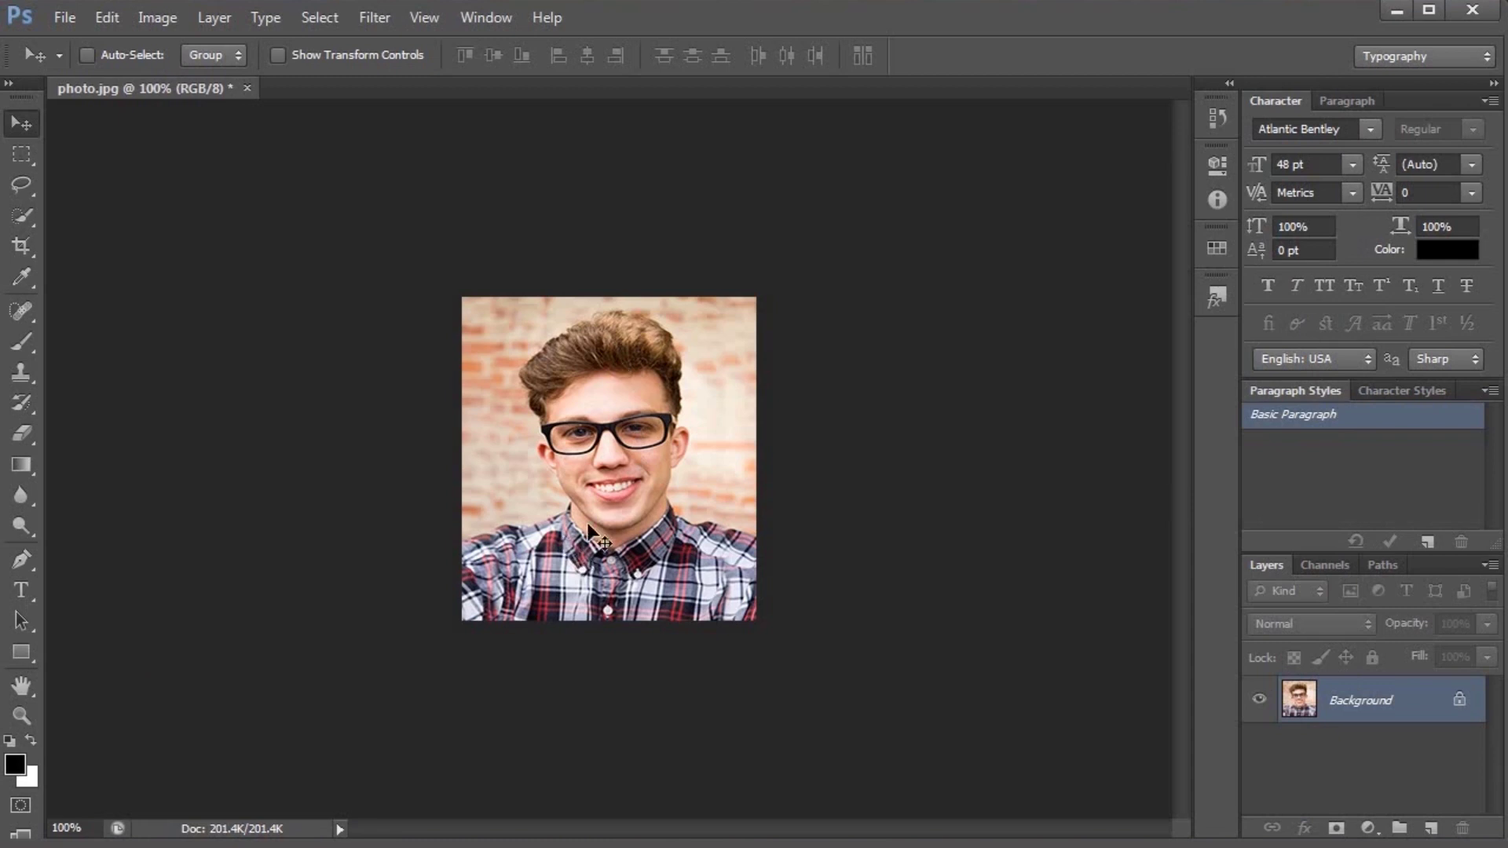
{"action": "left_click", "coordinate": [65, 17]}
{"action": "left_click", "coordinate": [70, 41]}
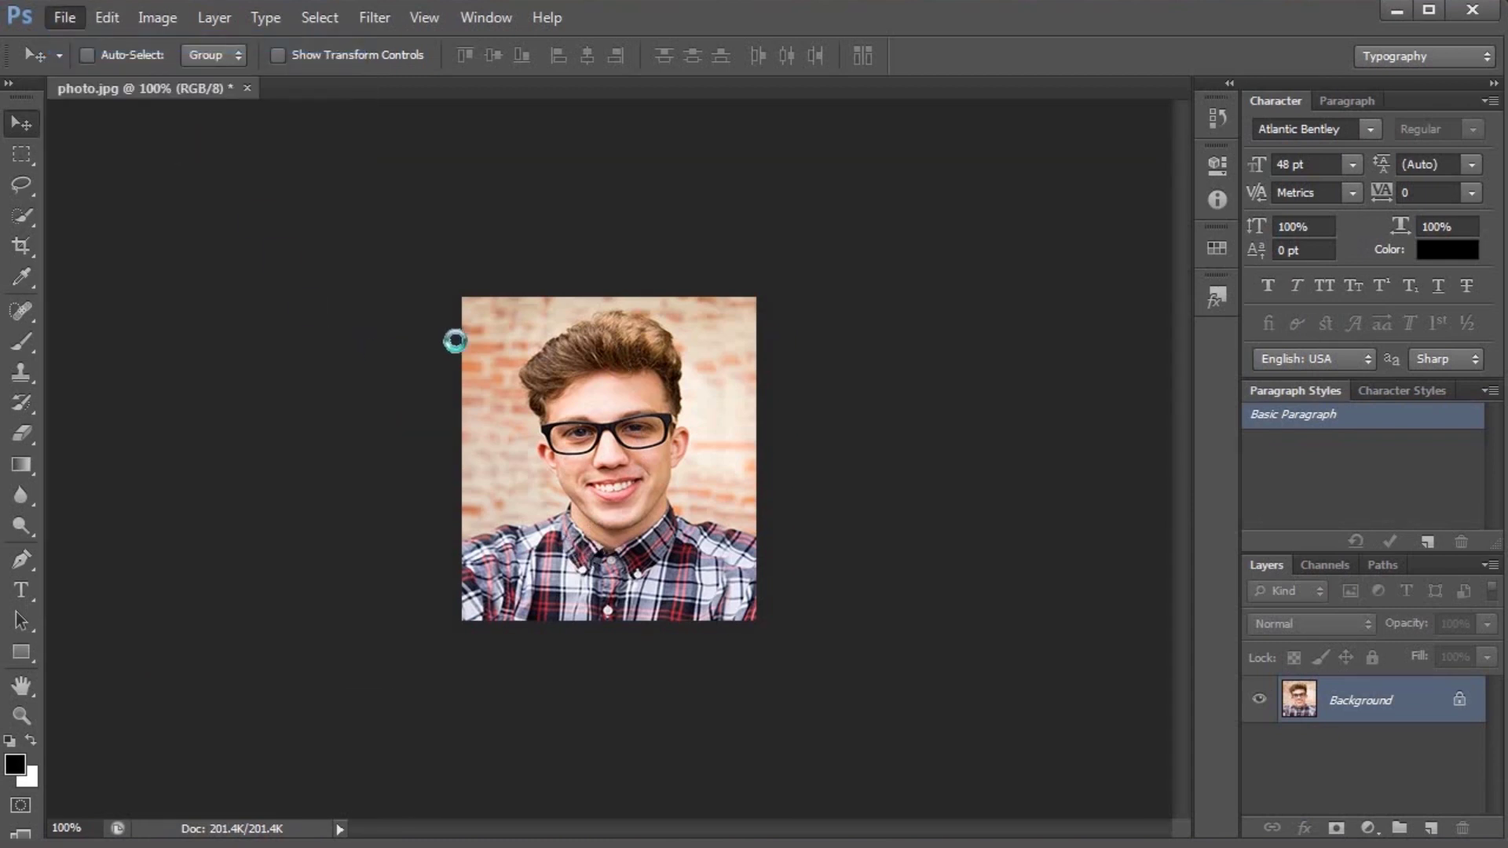
{"action": "double_click", "coordinate": [998, 345]}
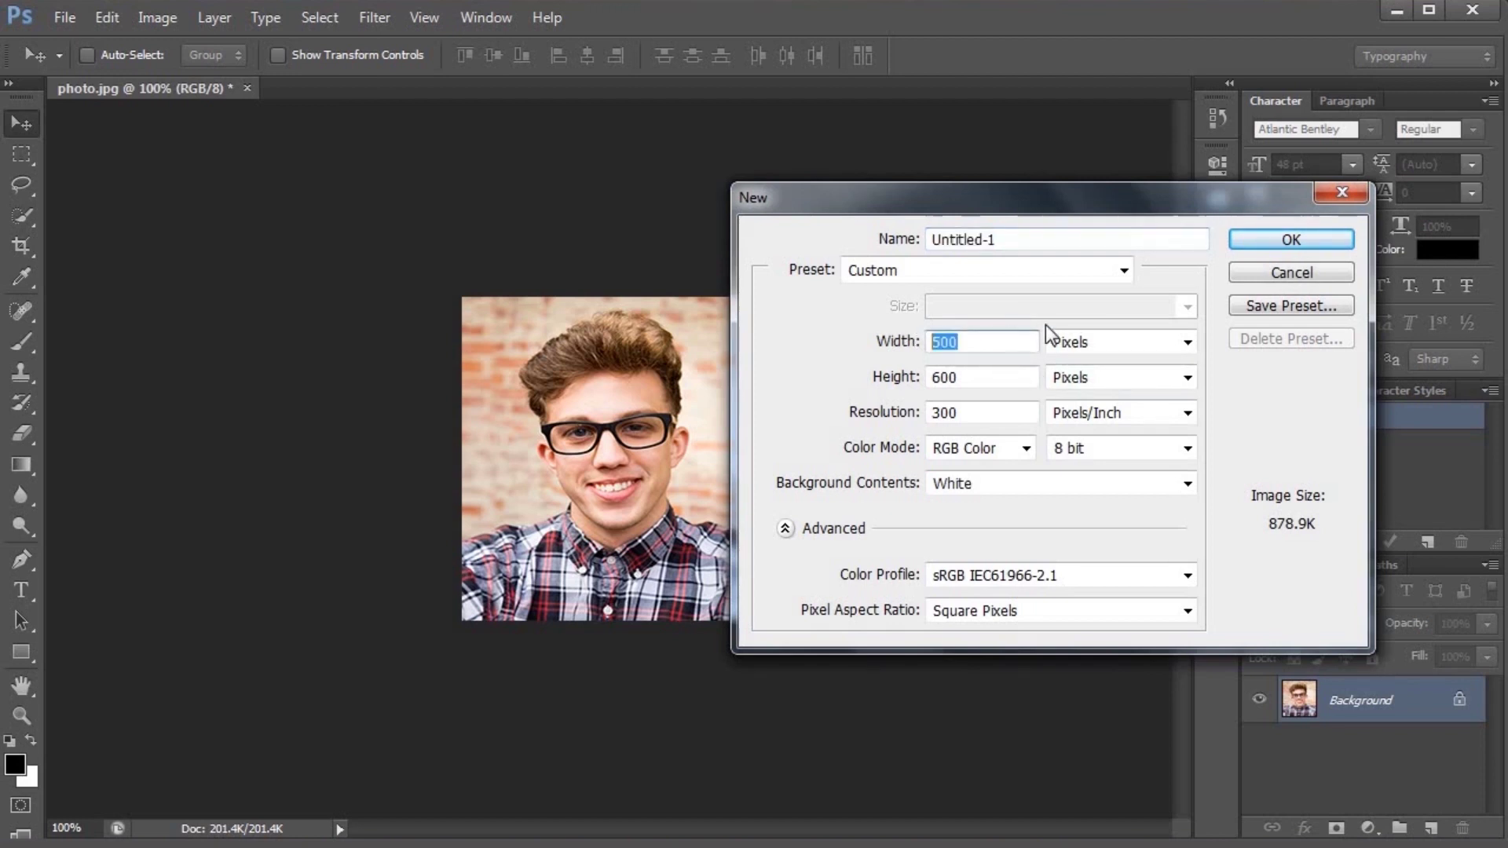
{"action": "type", "text": "250"}
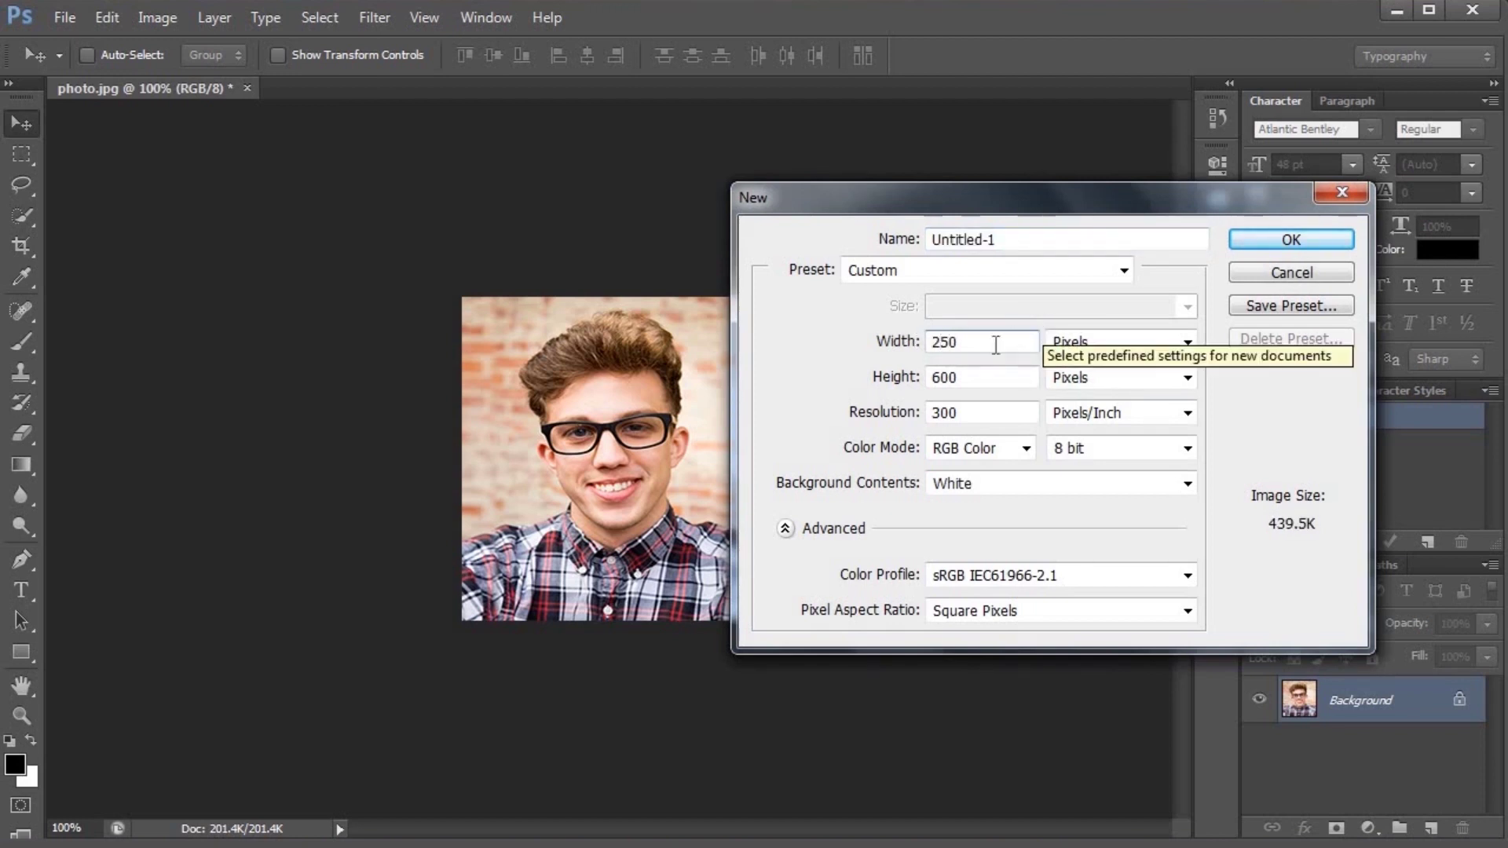
{"action": "key", "text": "Tab"}
{"action": "type", "text": "275"}
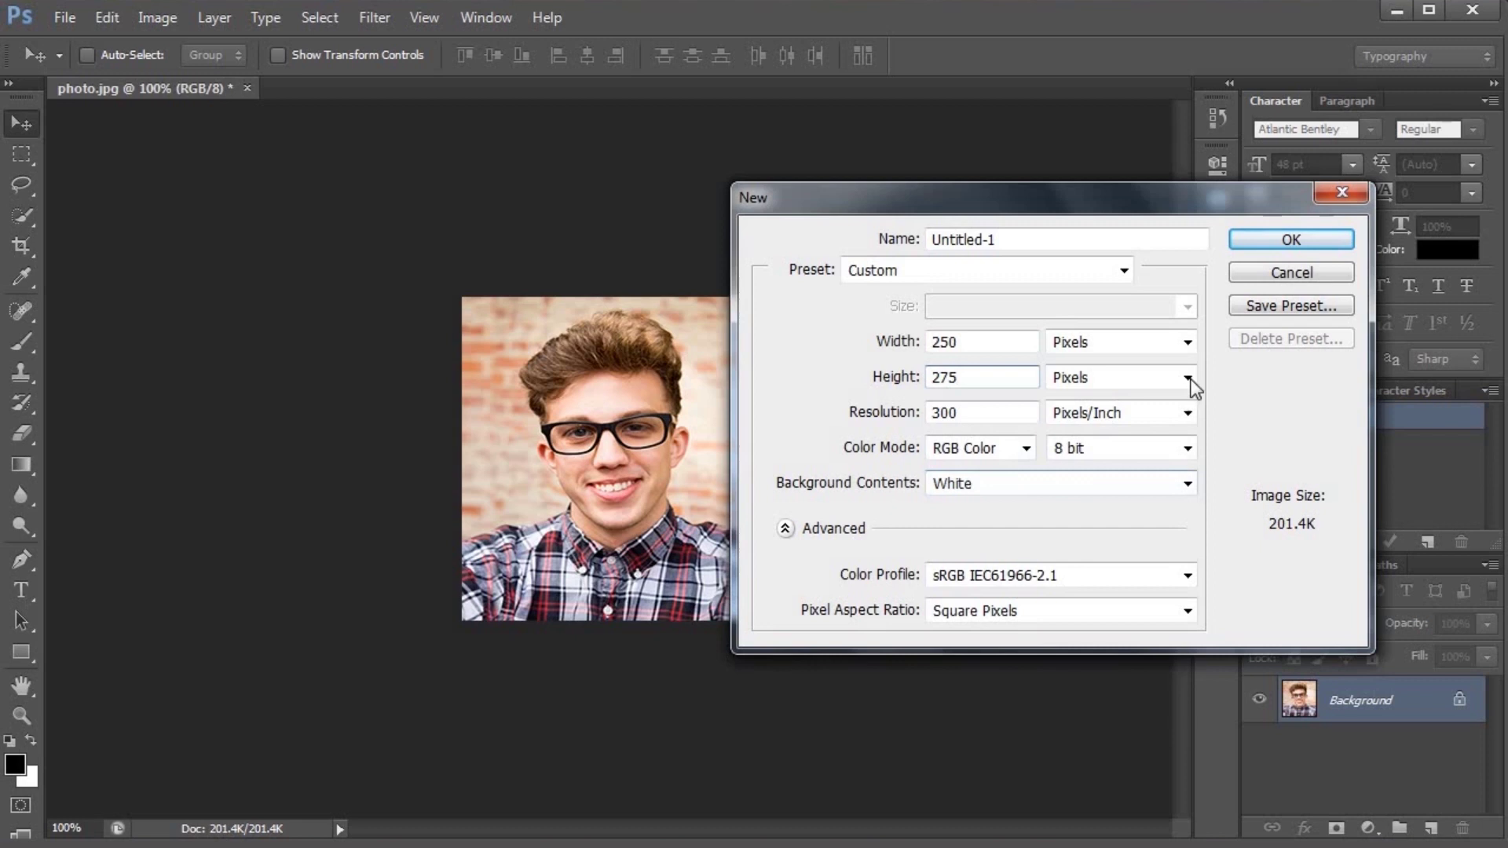
{"action": "left_click", "coordinate": [1257, 238]}
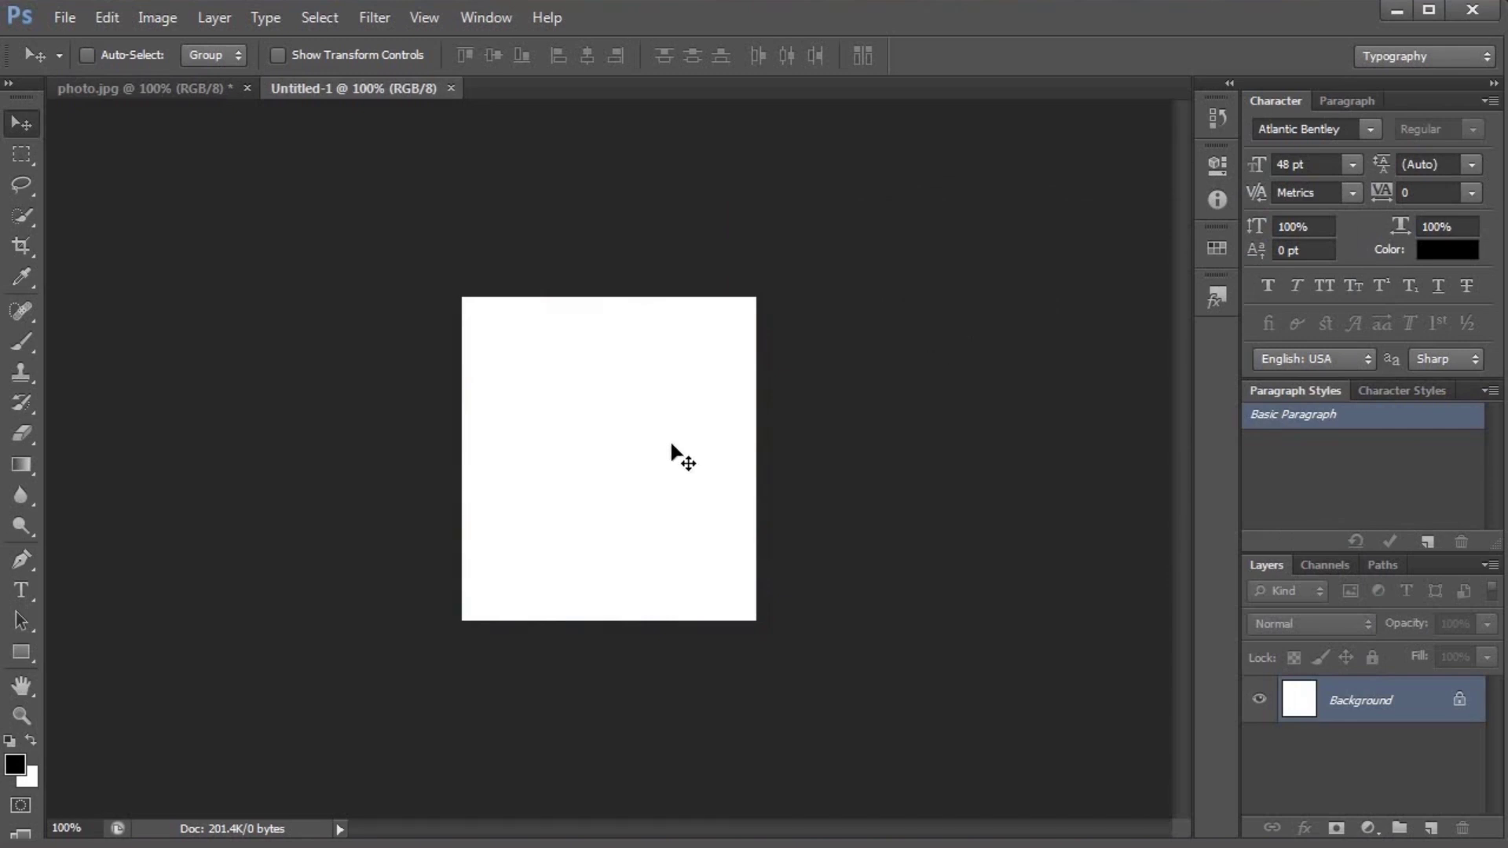
{"action": "left_click", "coordinate": [64, 25]}
Place the photo into Untitled-1, scale it up to fill the canvas, and commit.
{"action": "left_click", "coordinate": [102, 397]}
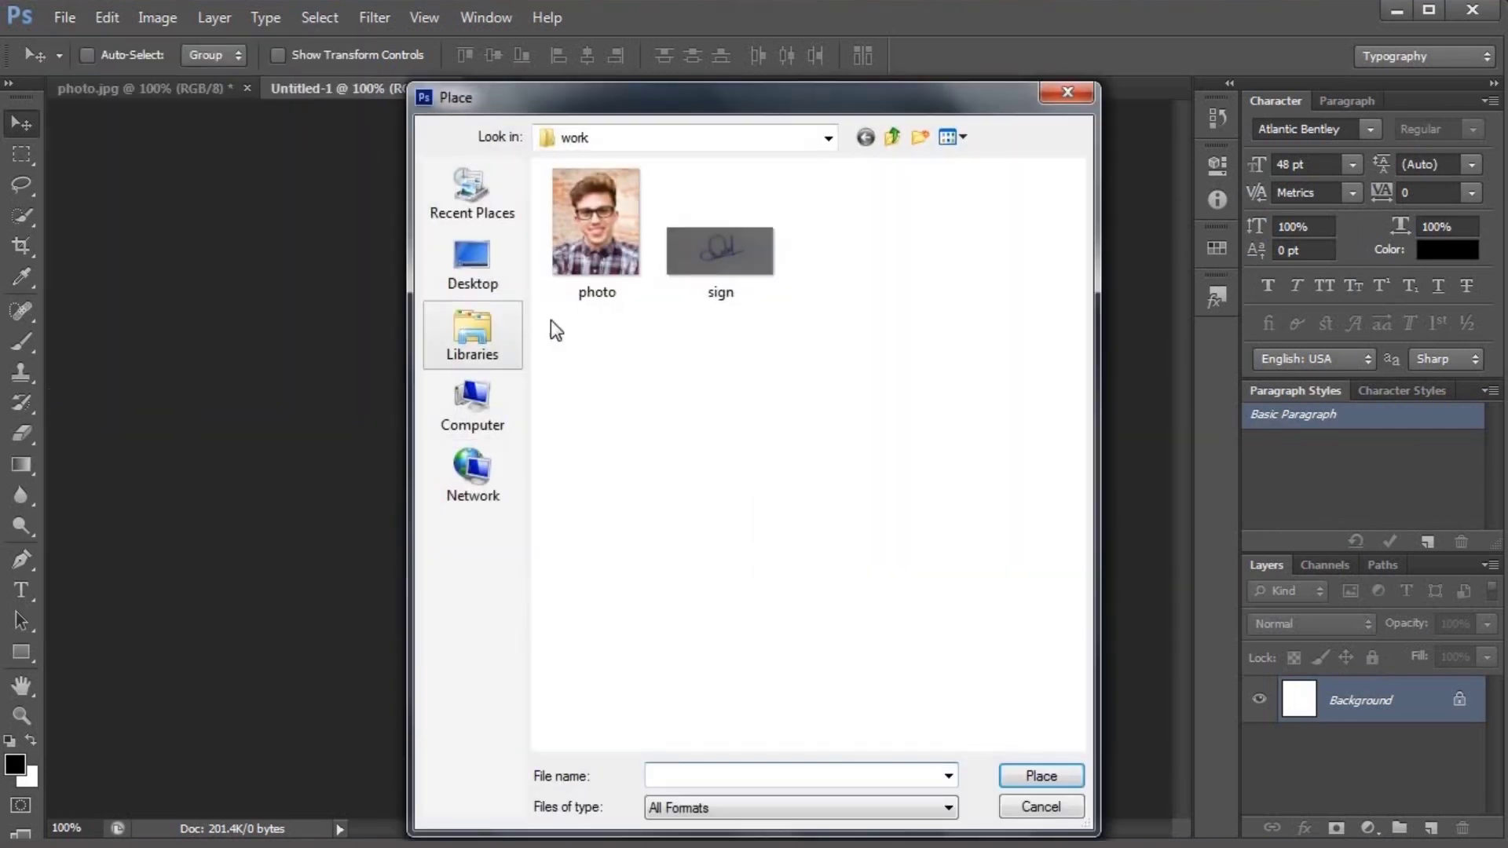
{"action": "left_click", "coordinate": [595, 222]}
{"action": "left_click", "coordinate": [1013, 777]}
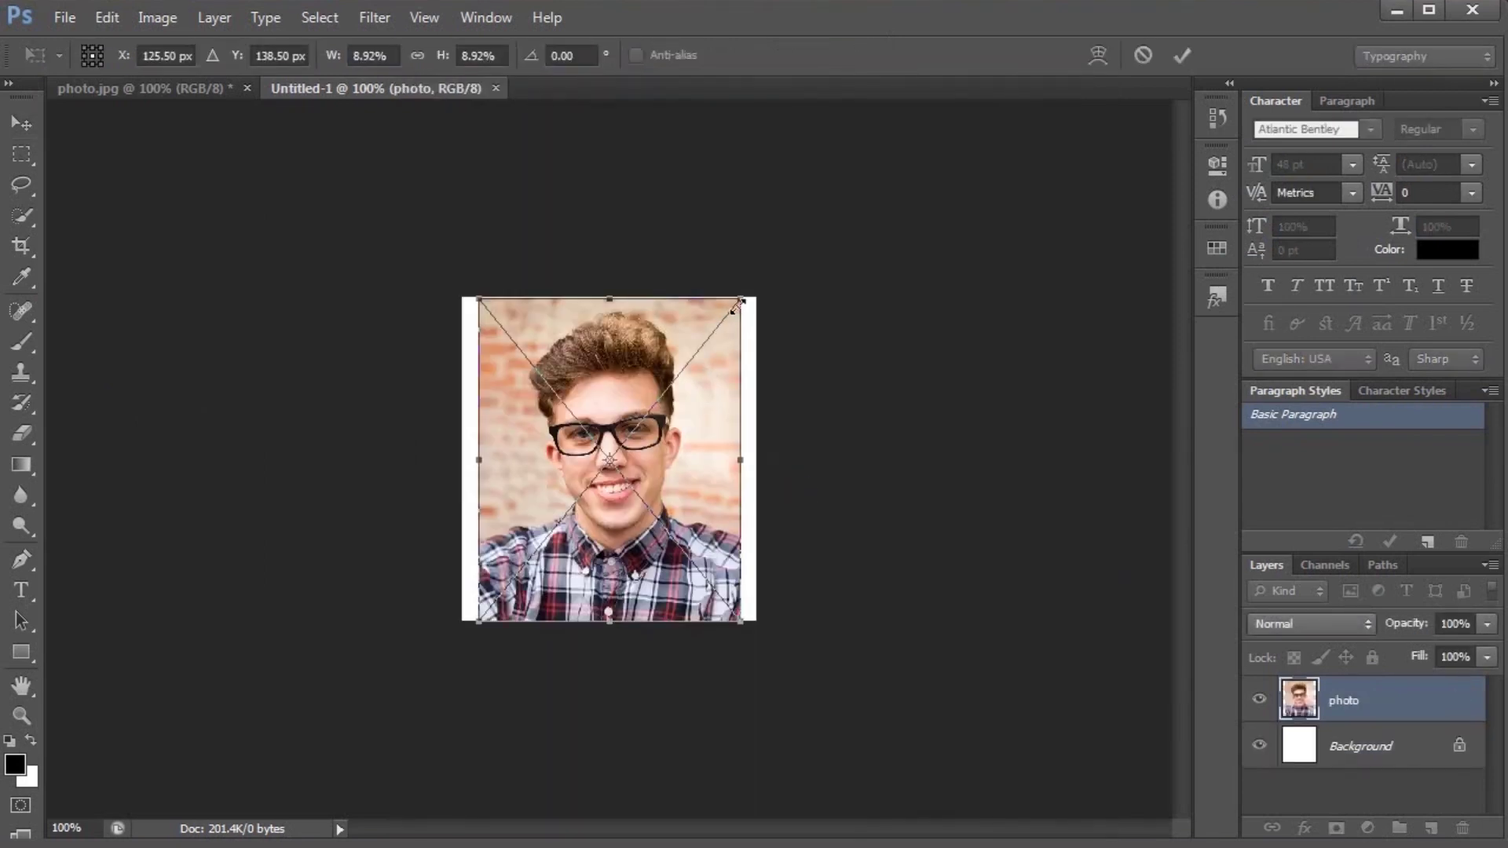
{"action": "left_click_drag", "start_coordinate": [738, 302], "coordinate": [759, 276]}
{"action": "left_click_drag", "start_coordinate": [733, 332], "coordinate": [734, 343]}
{"action": "key", "text": "Return"}
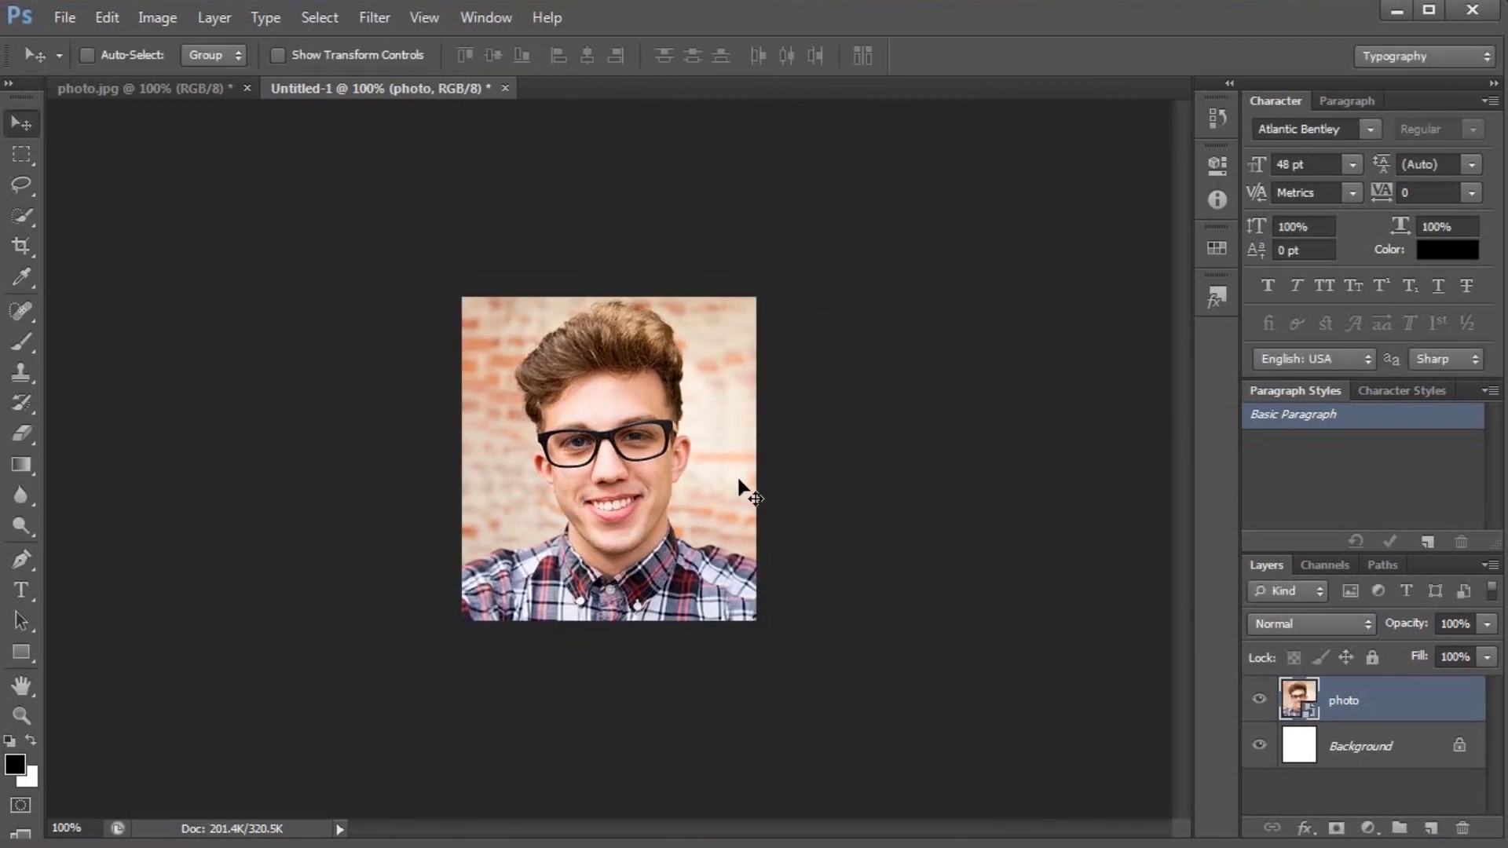
{"action": "left_click", "coordinate": [66, 17]}
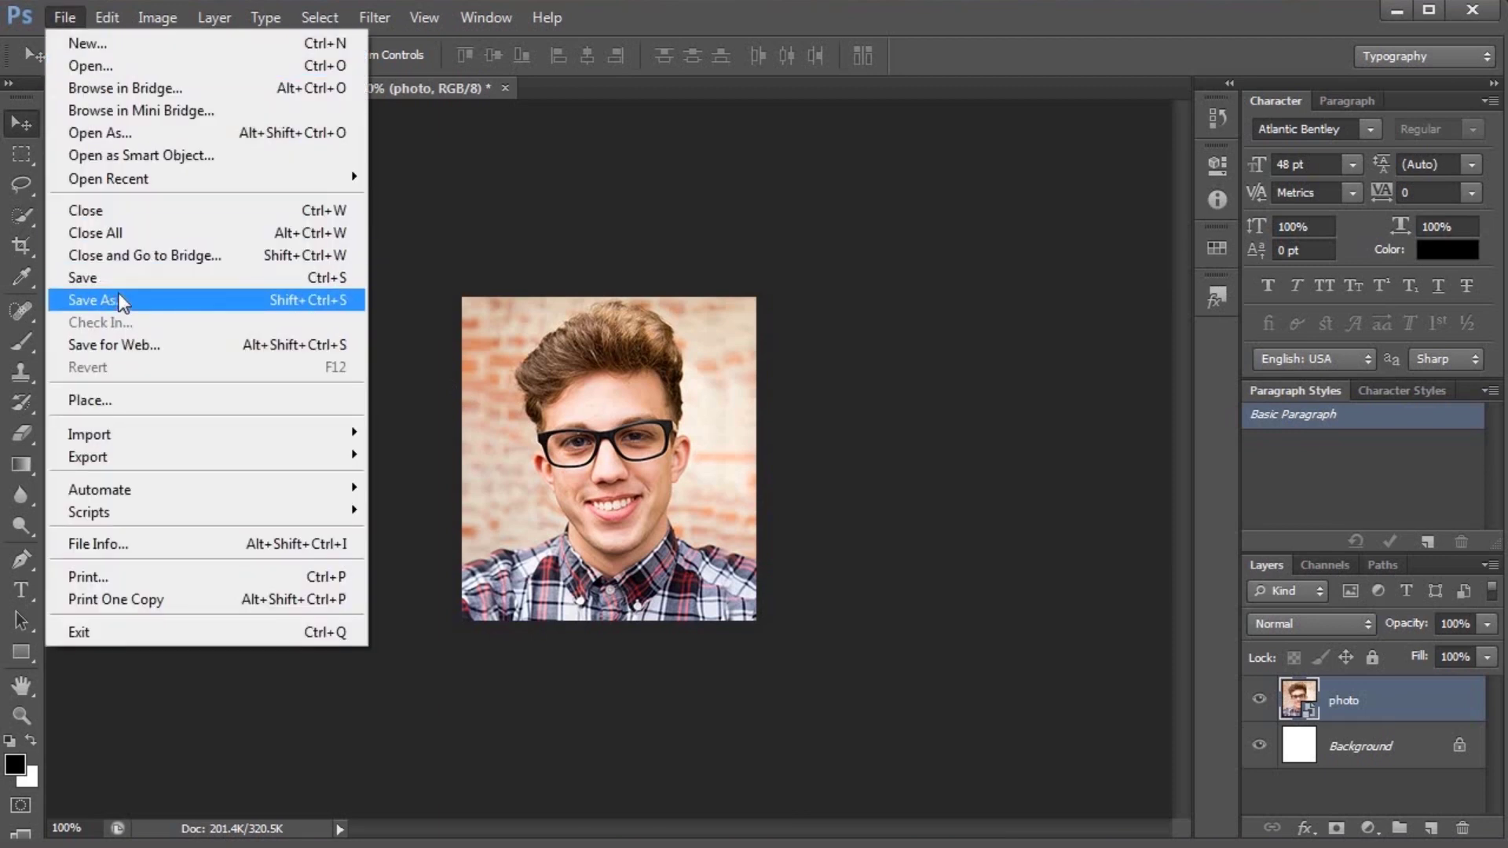
Set JPEG quality to Maximum in Save for Web.
{"action": "left_click", "coordinate": [140, 352]}
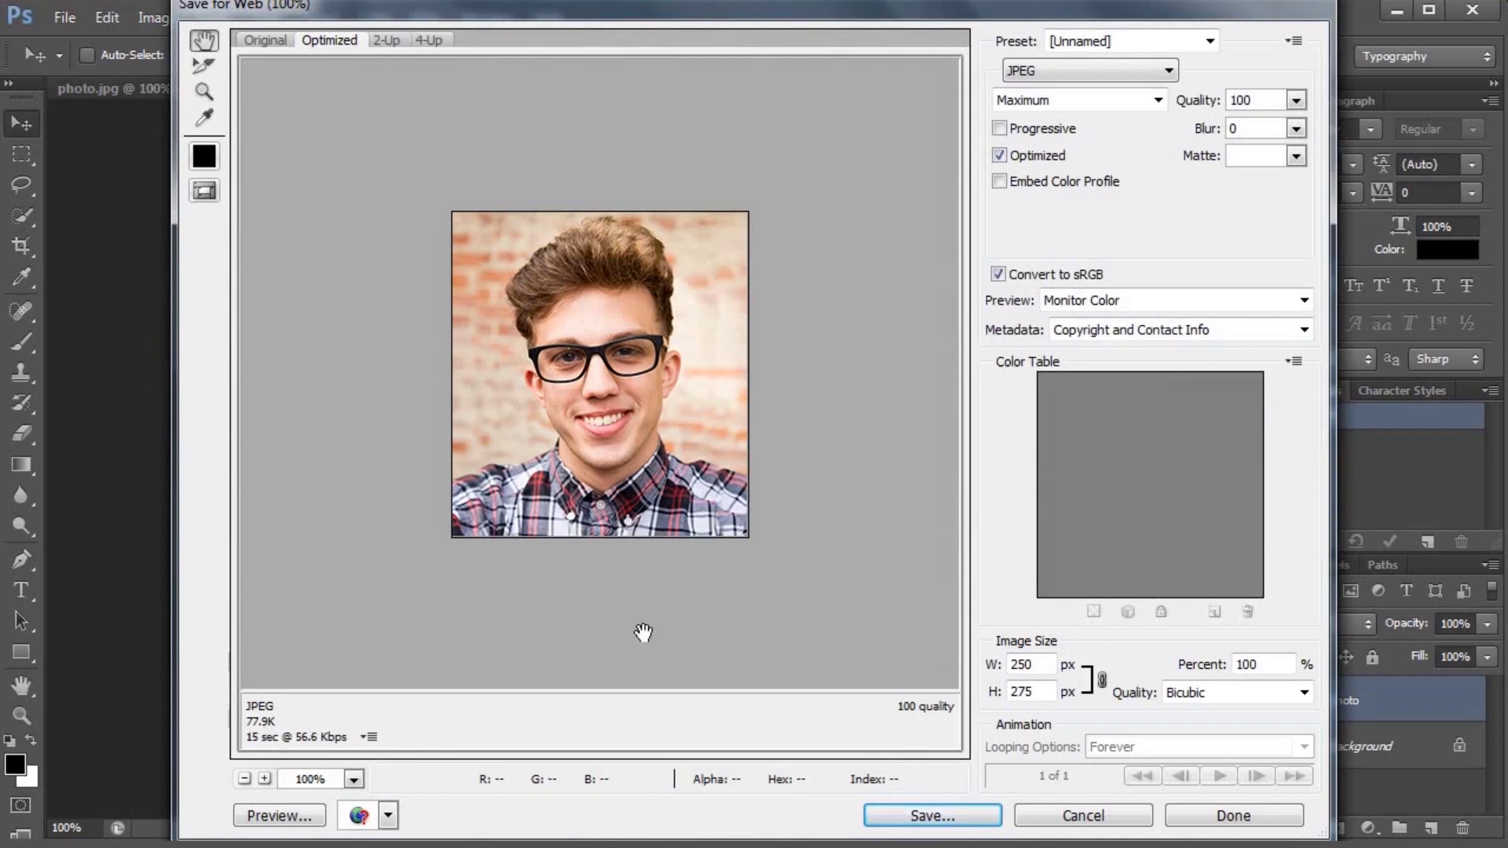
{"action": "left_click", "coordinate": [1068, 103]}
{"action": "left_click", "coordinate": [1057, 143]}
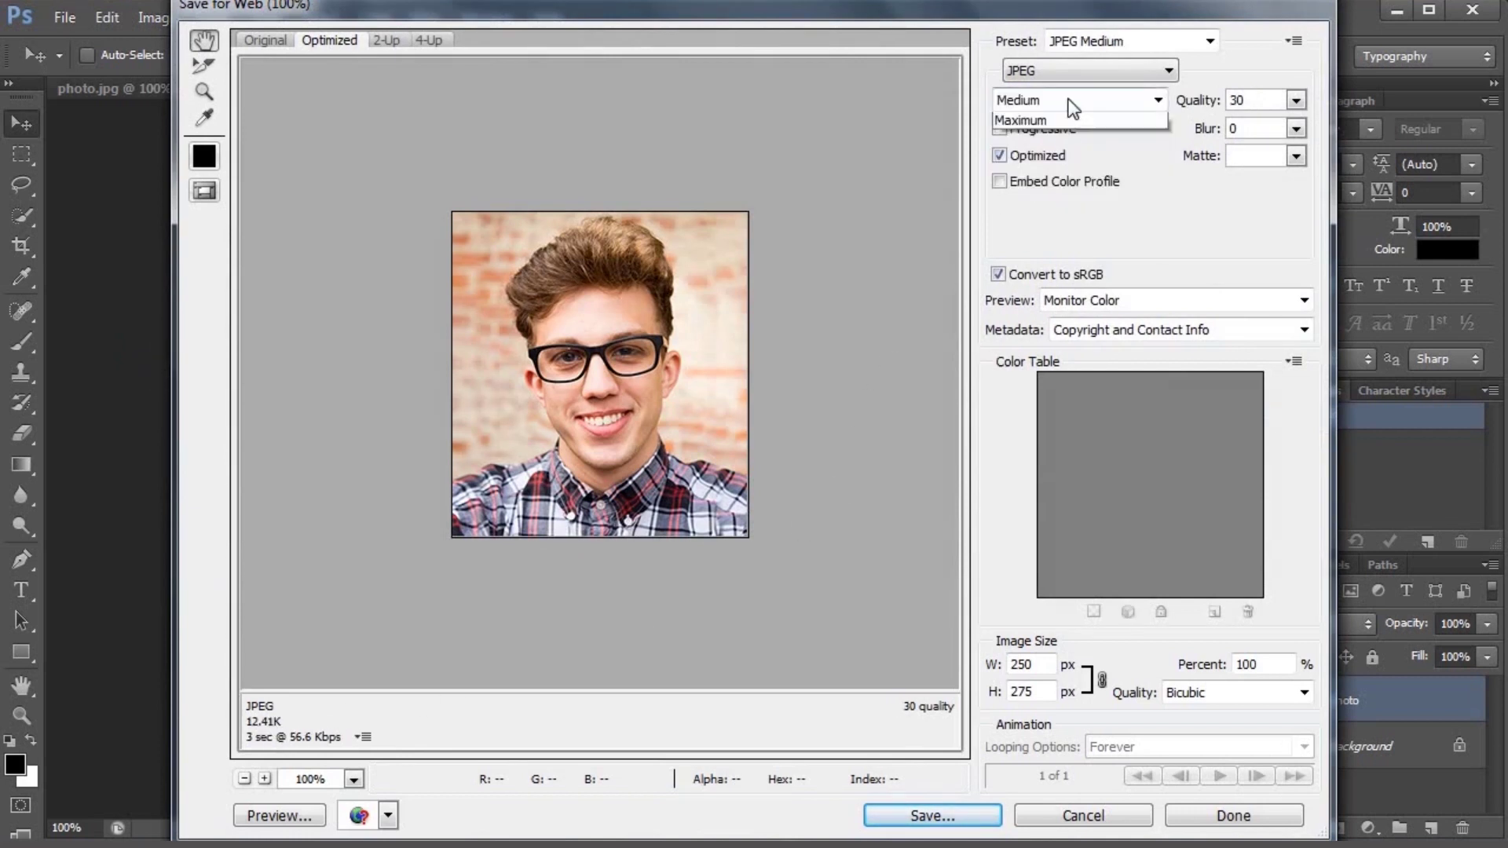
{"action": "left_click", "coordinate": [1060, 100]}
{"action": "left_click", "coordinate": [1043, 162]}
{"action": "left_click", "coordinate": [1063, 104]}
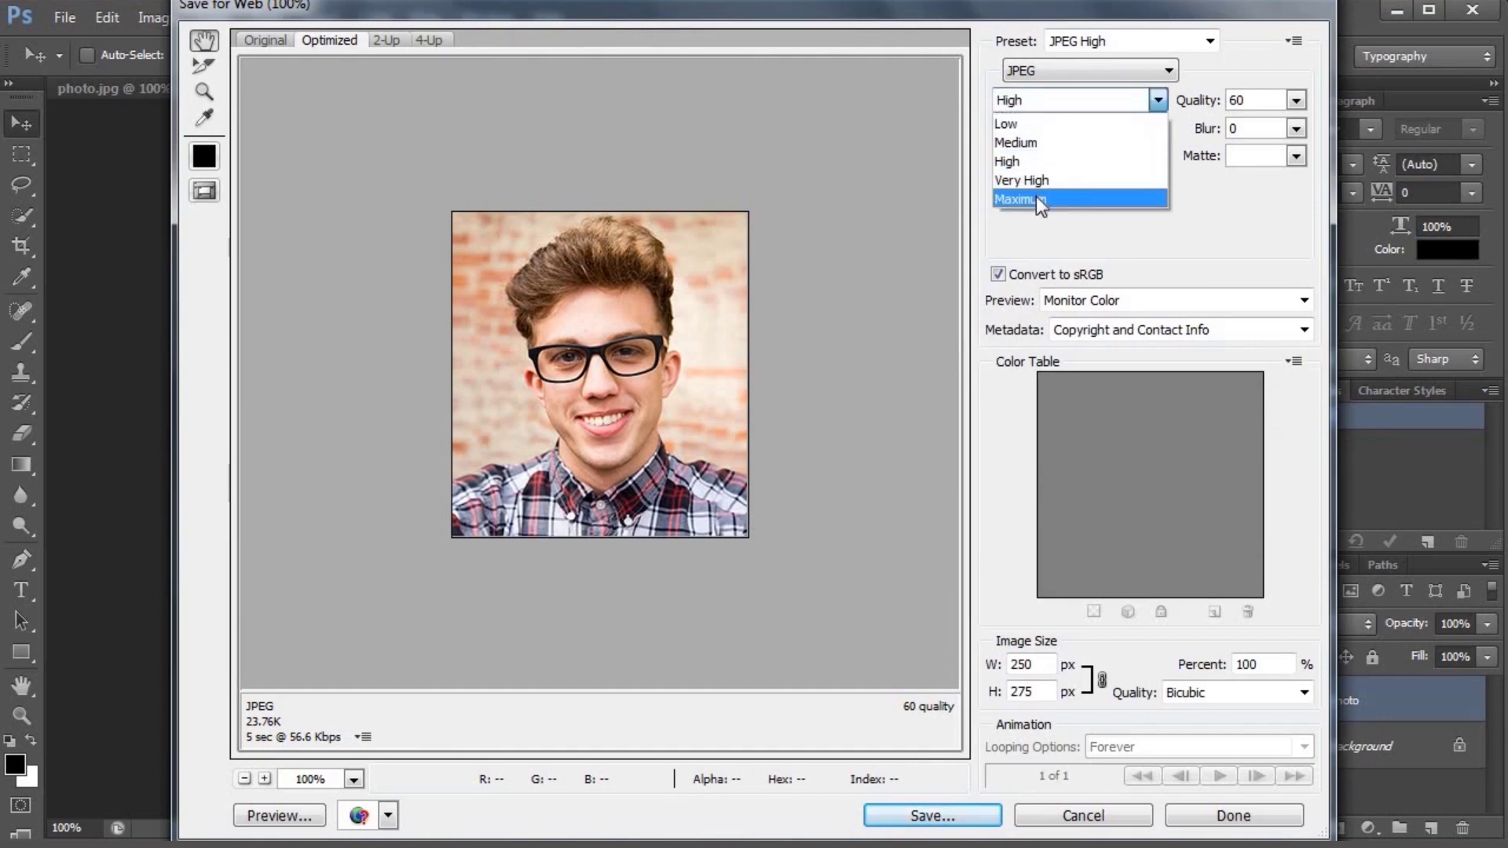
{"action": "left_click", "coordinate": [1035, 199]}
Save the optimized JPEG as 'photo new' in the work folder.
{"action": "left_click", "coordinate": [979, 815]}
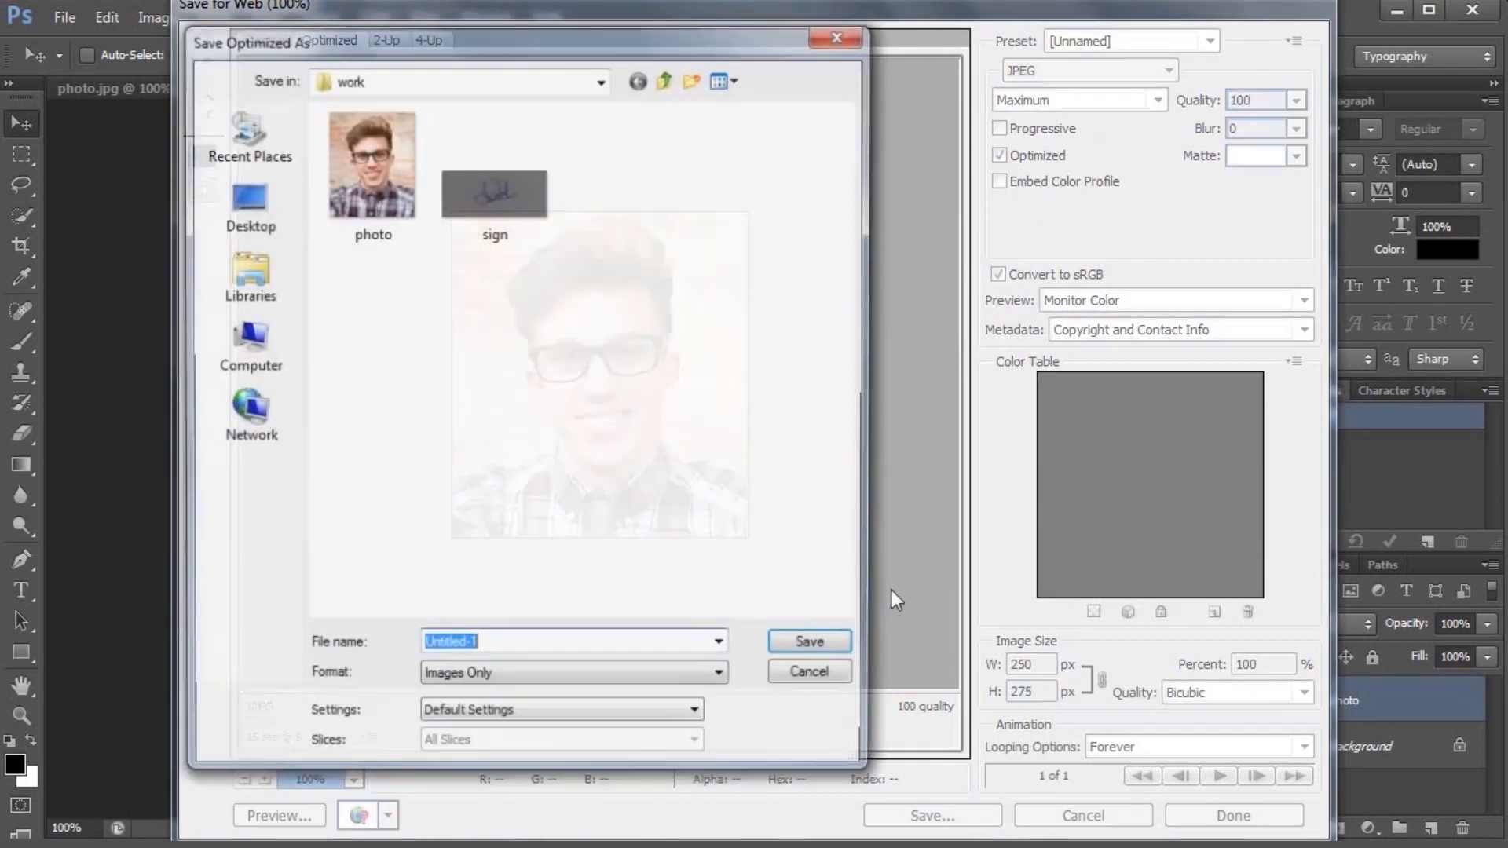
{"action": "key", "text": "BackSpace"}
{"action": "type", "text": "pho"}
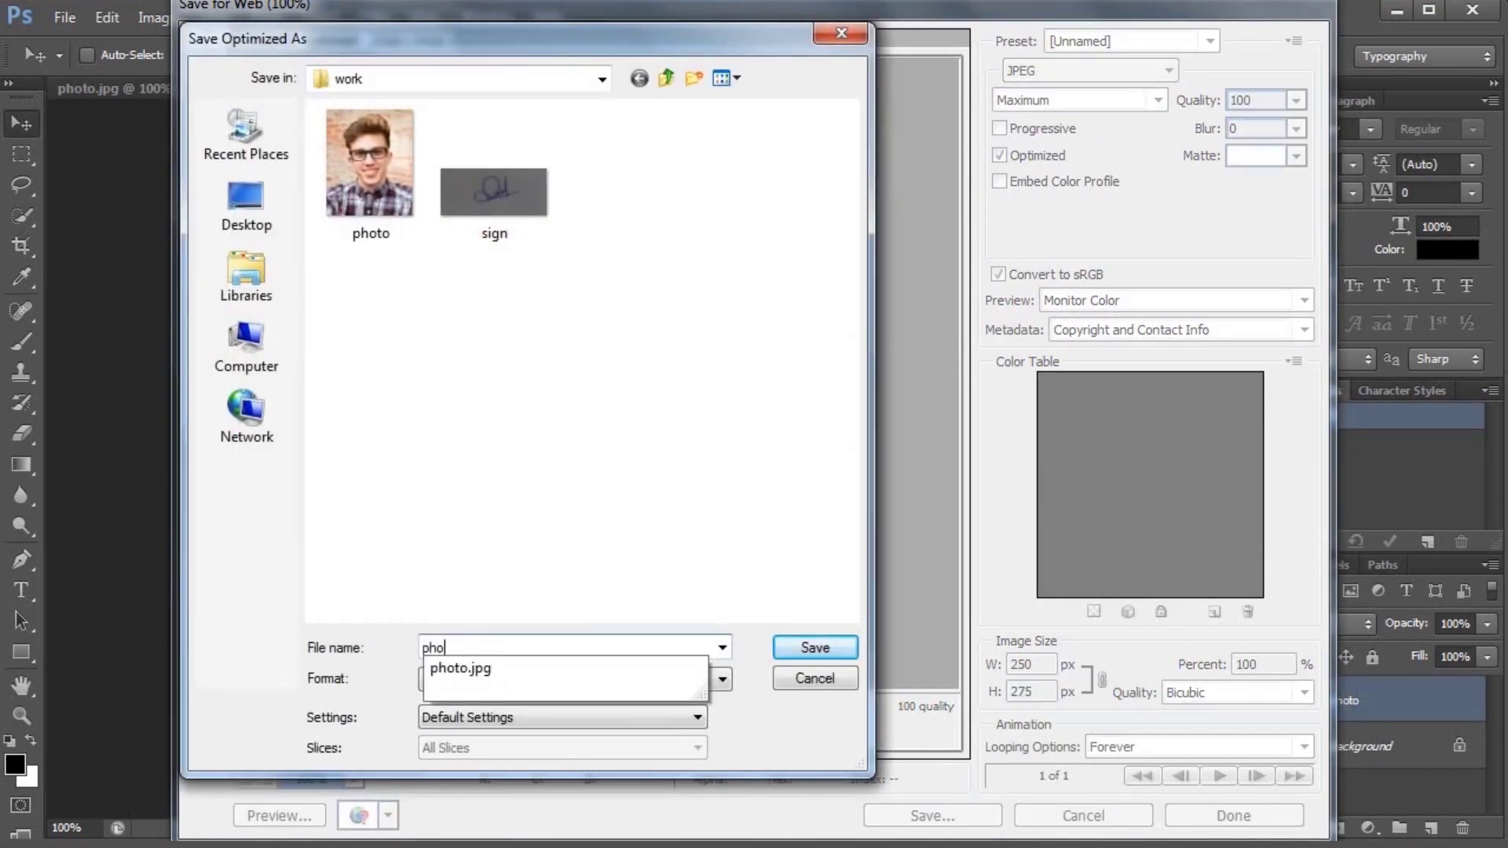
{"action": "type", "text": "to new"}
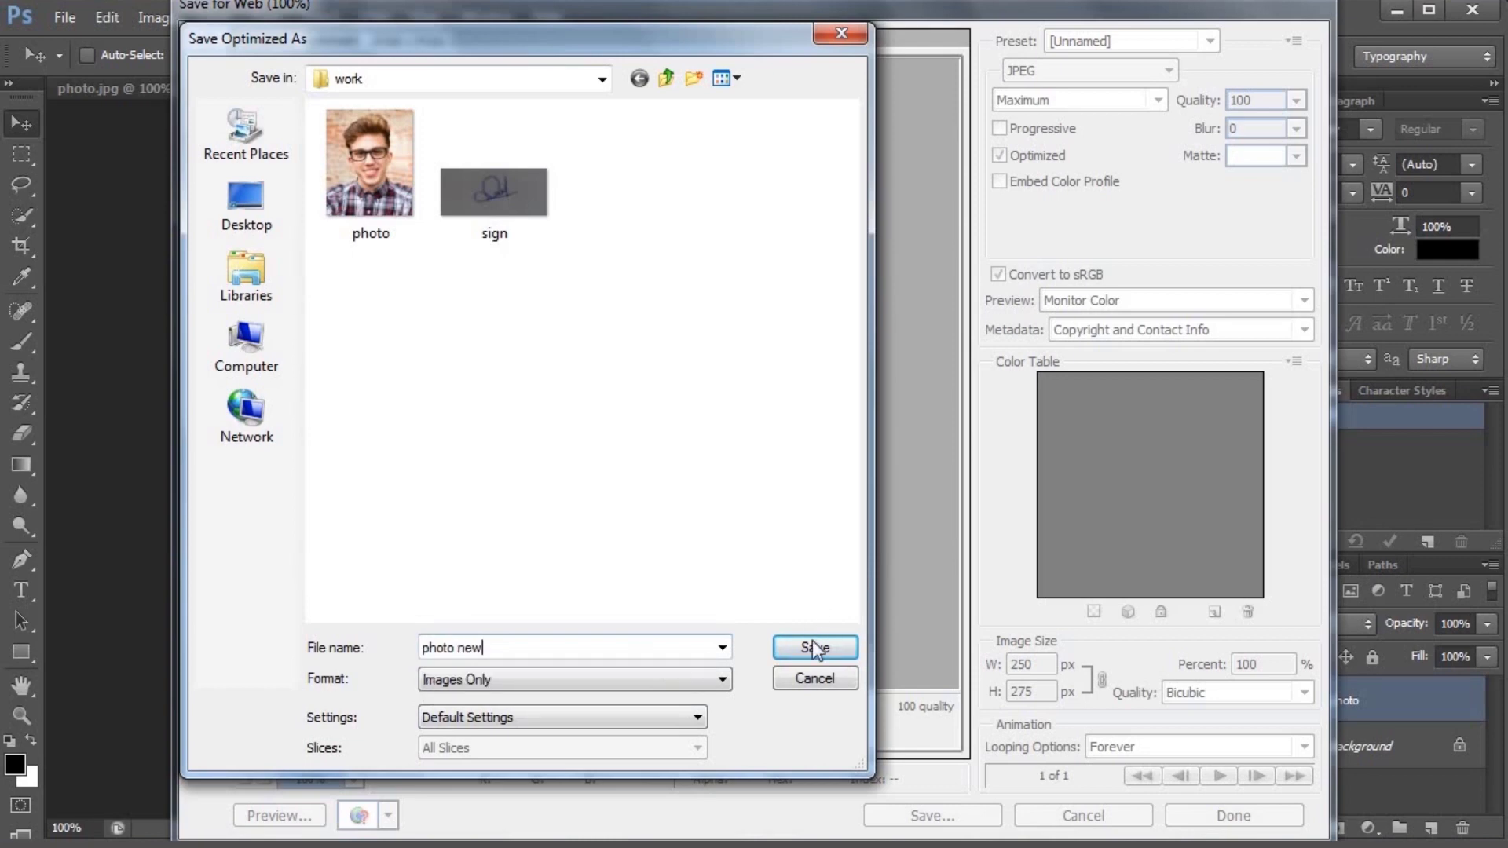
{"action": "left_click", "coordinate": [812, 643]}
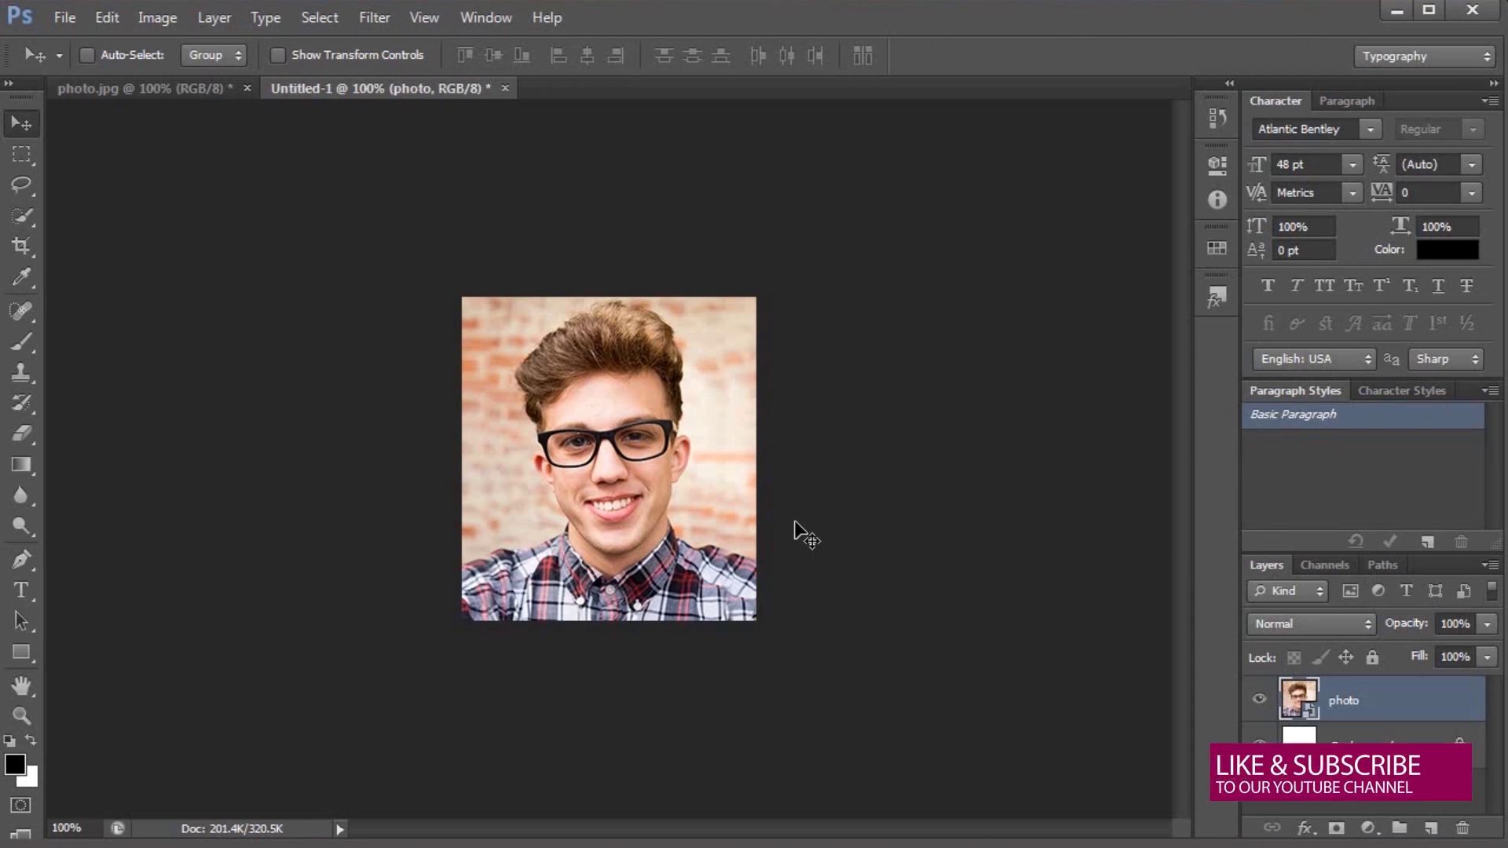
Create a new 200 × 85 px white document.
{"action": "left_click", "coordinate": [70, 17]}
{"action": "left_click", "coordinate": [72, 44]}
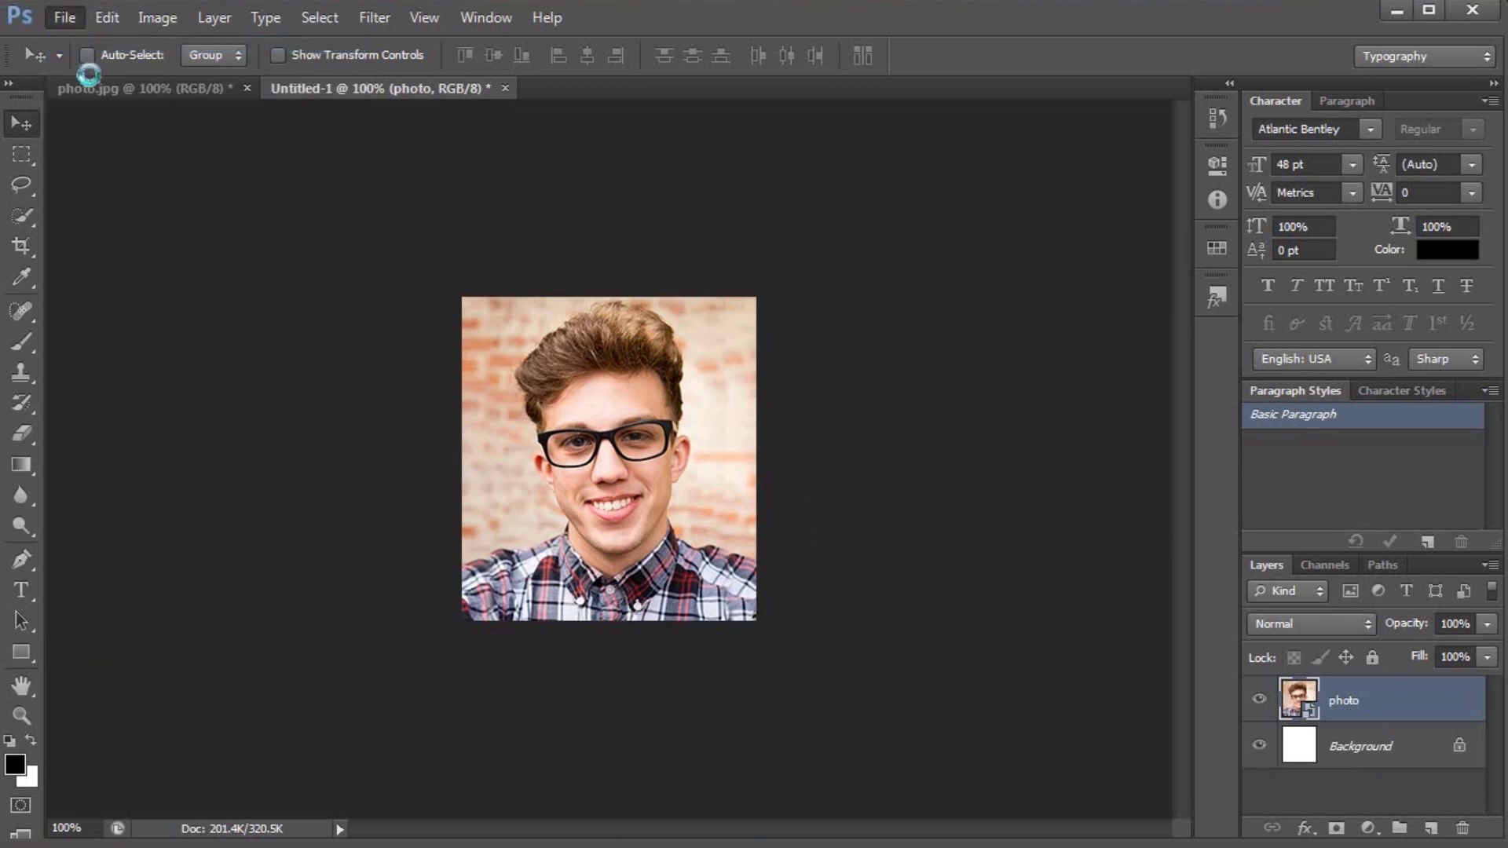
{"action": "double_click", "coordinate": [972, 349]}
{"action": "type", "text": "200"}
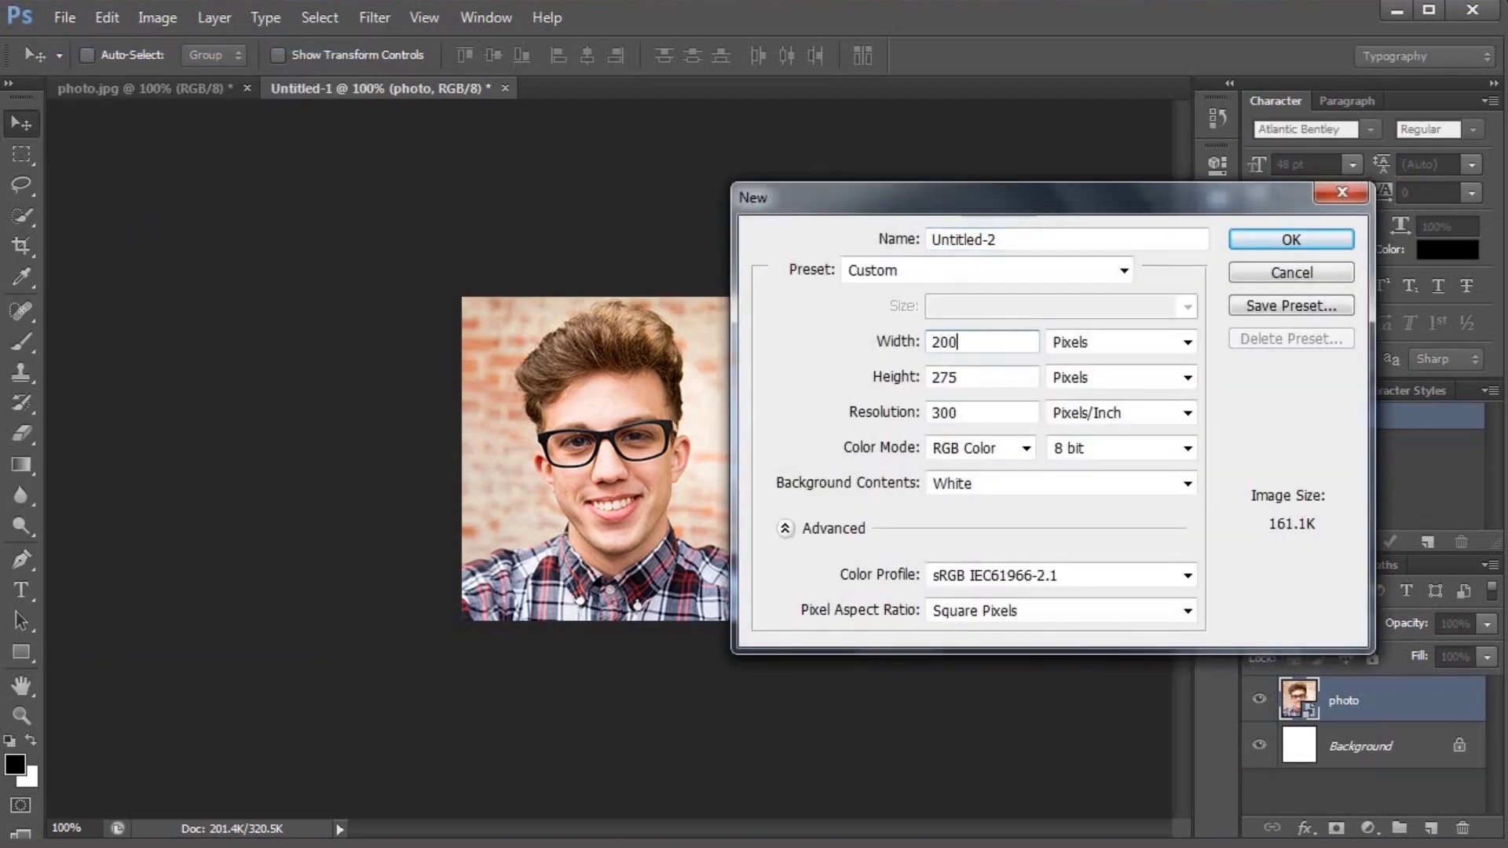
{"action": "double_click", "coordinate": [960, 377]}
{"action": "type", "text": "85"}
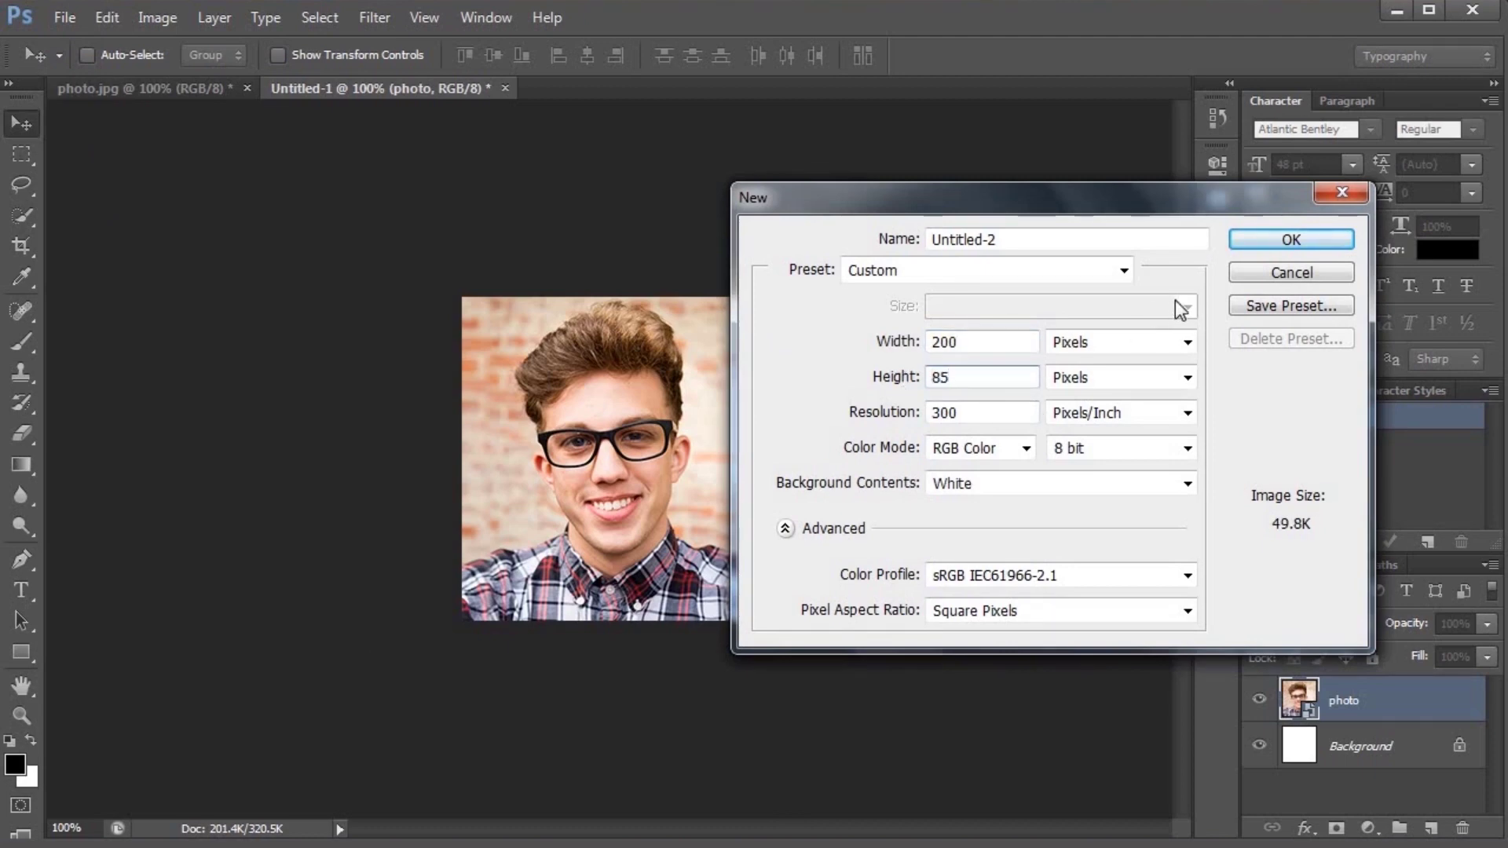
{"action": "key", "text": "Return"}
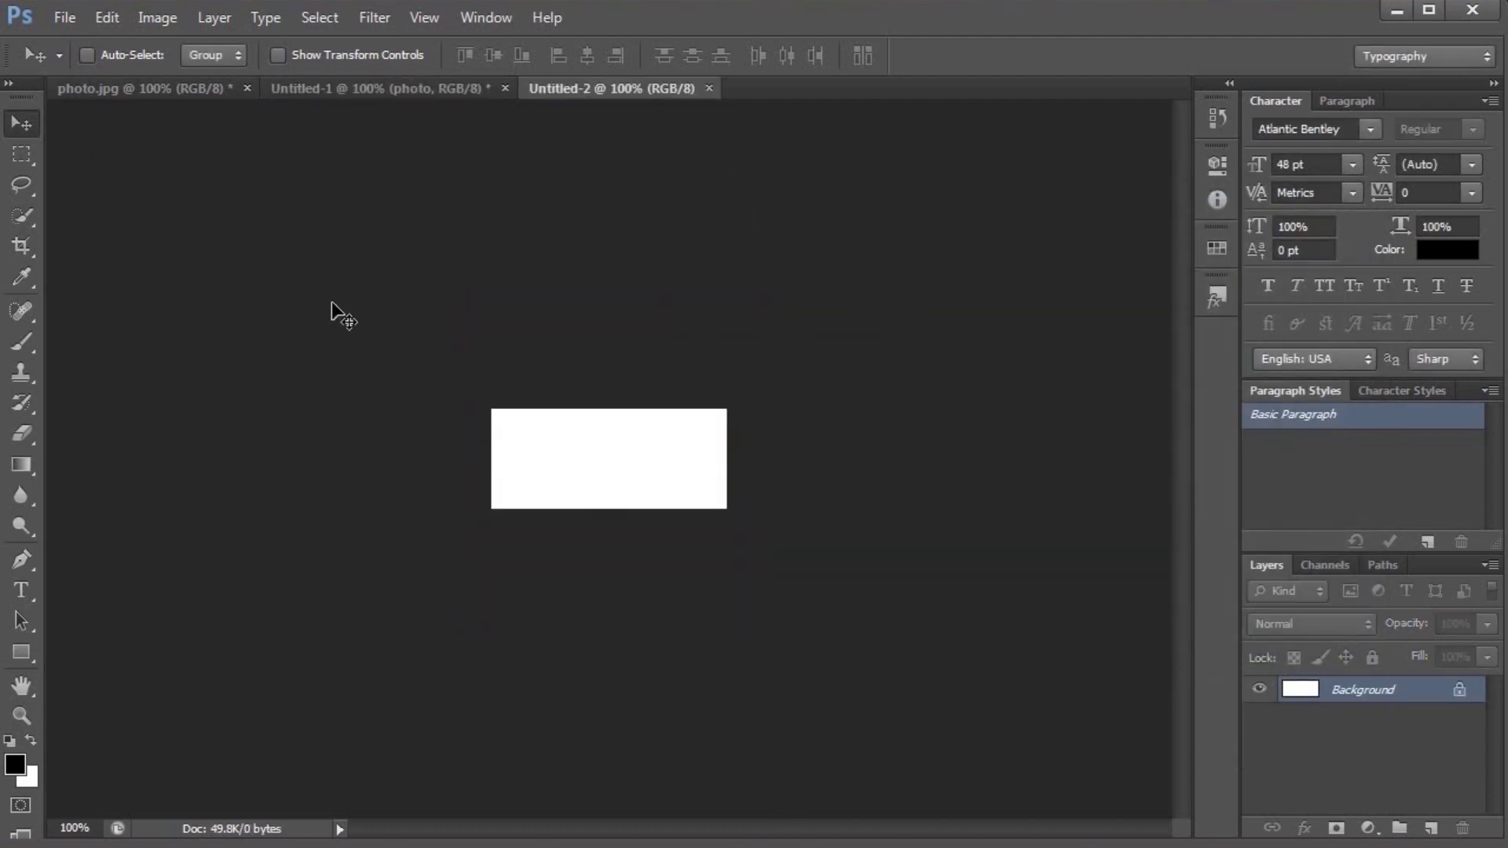
Place the sign image, enlarge it to fill the canvas, shift it down, and commit.
{"action": "left_click", "coordinate": [65, 18]}
{"action": "left_click", "coordinate": [86, 395]}
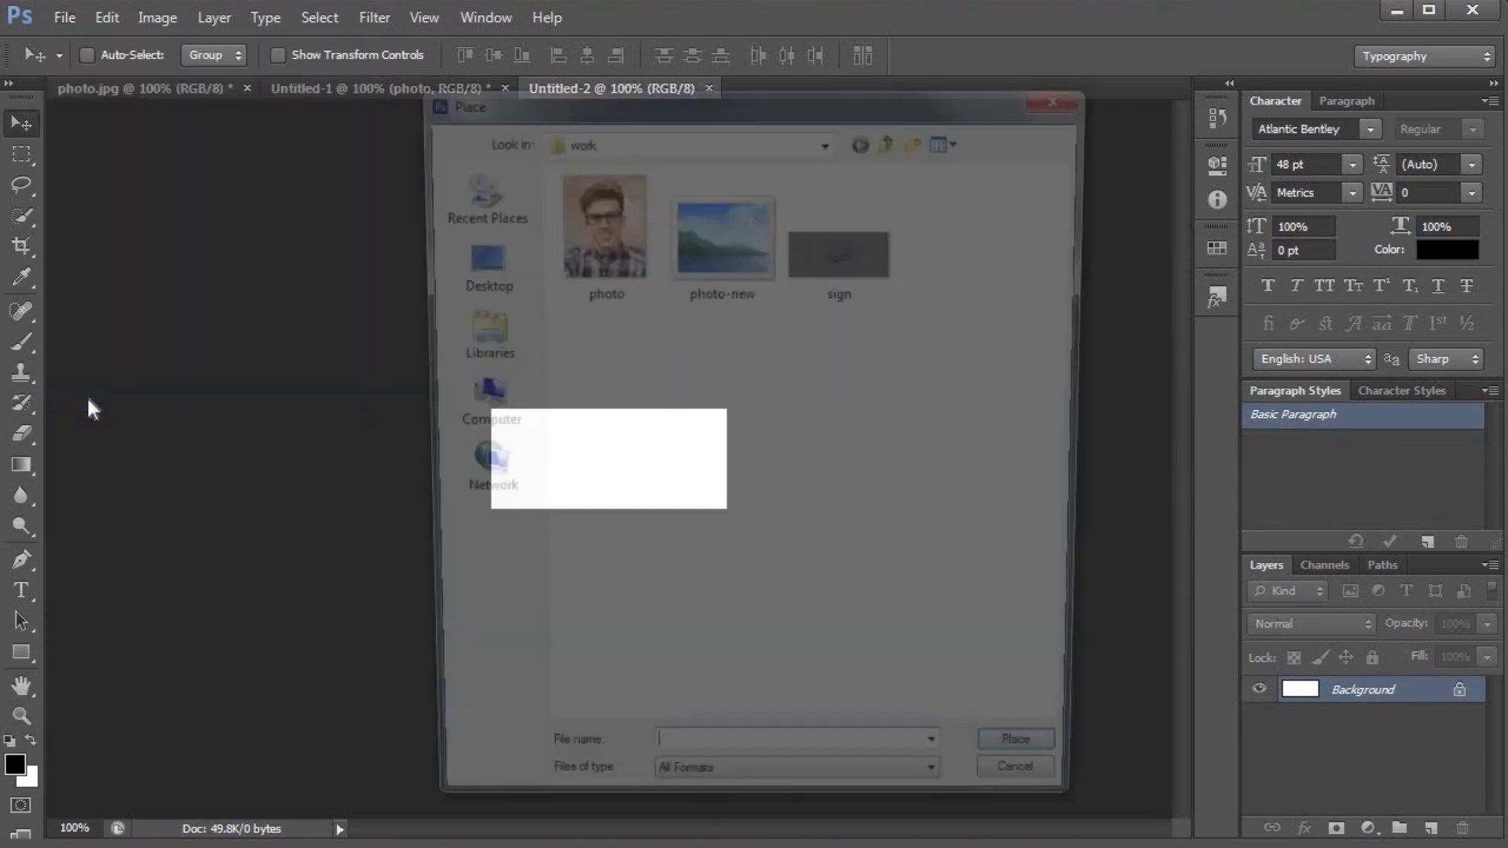
{"action": "left_click", "coordinate": [816, 267]}
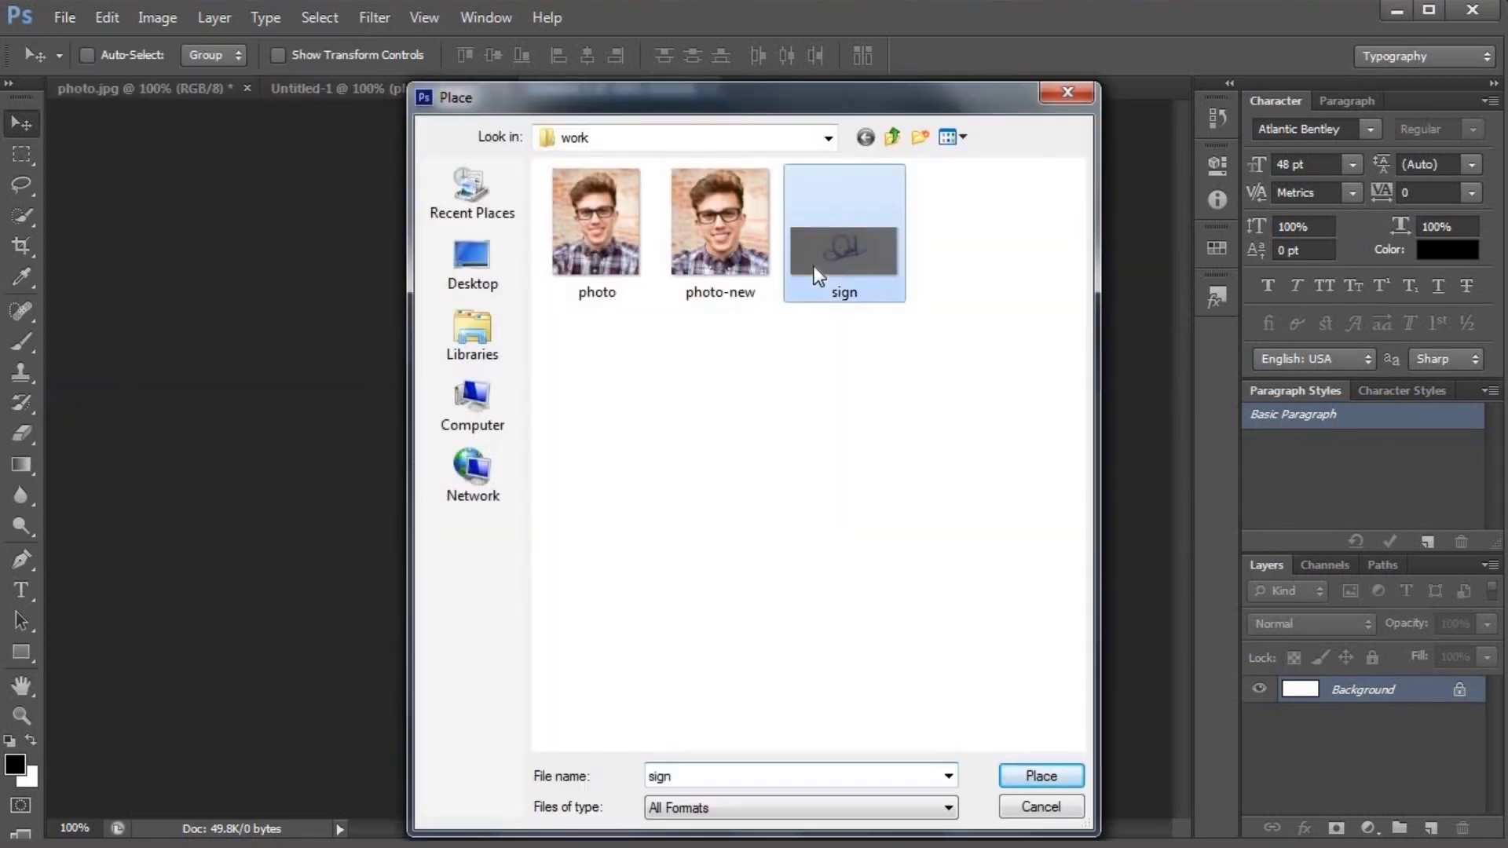
{"action": "left_click", "coordinate": [1020, 774]}
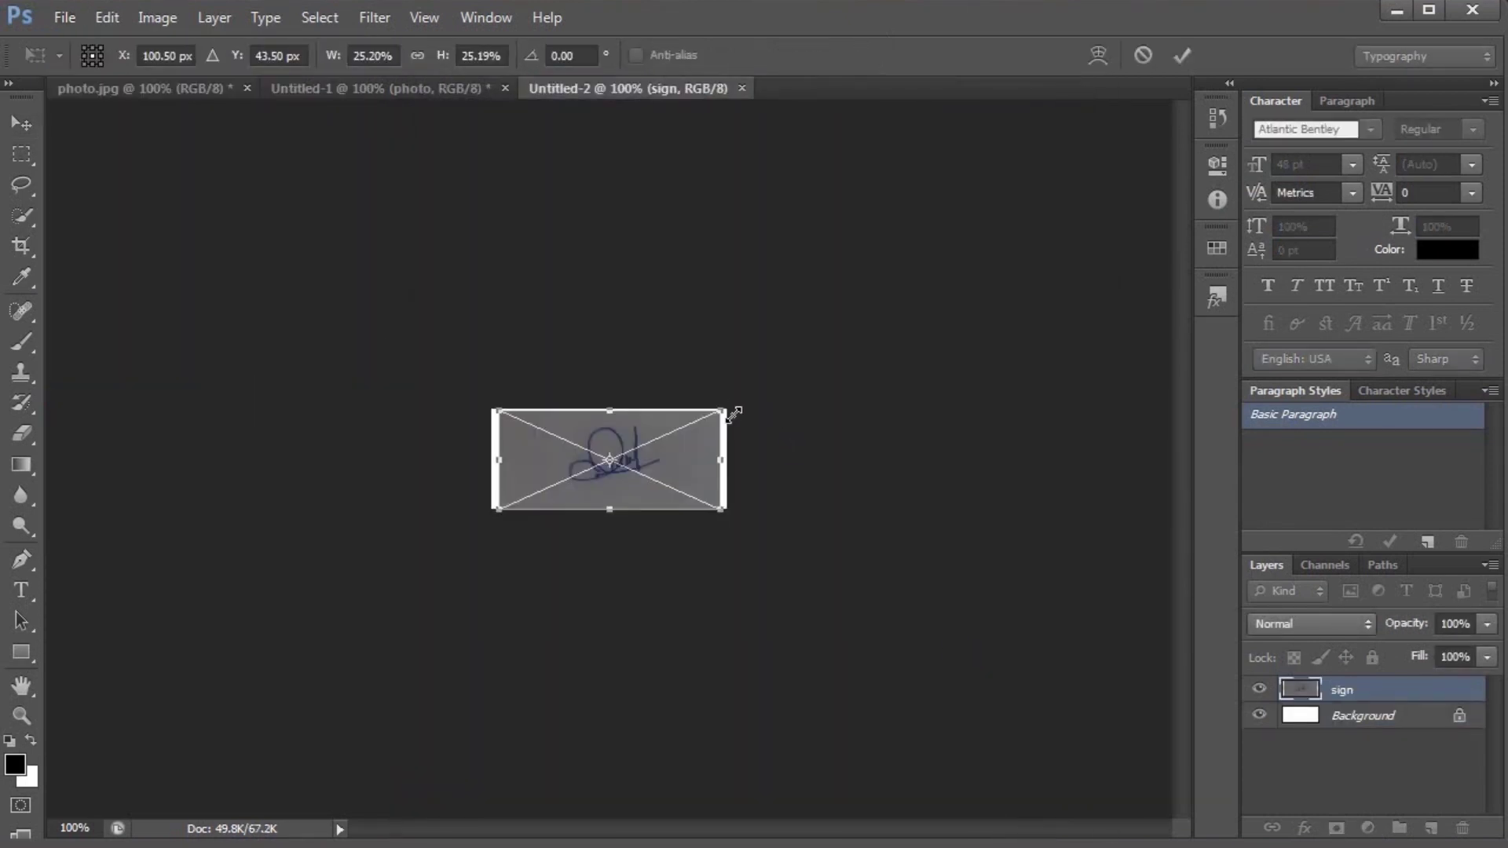
{"action": "left_click_drag", "start_coordinate": [729, 413], "coordinate": [801, 393]}
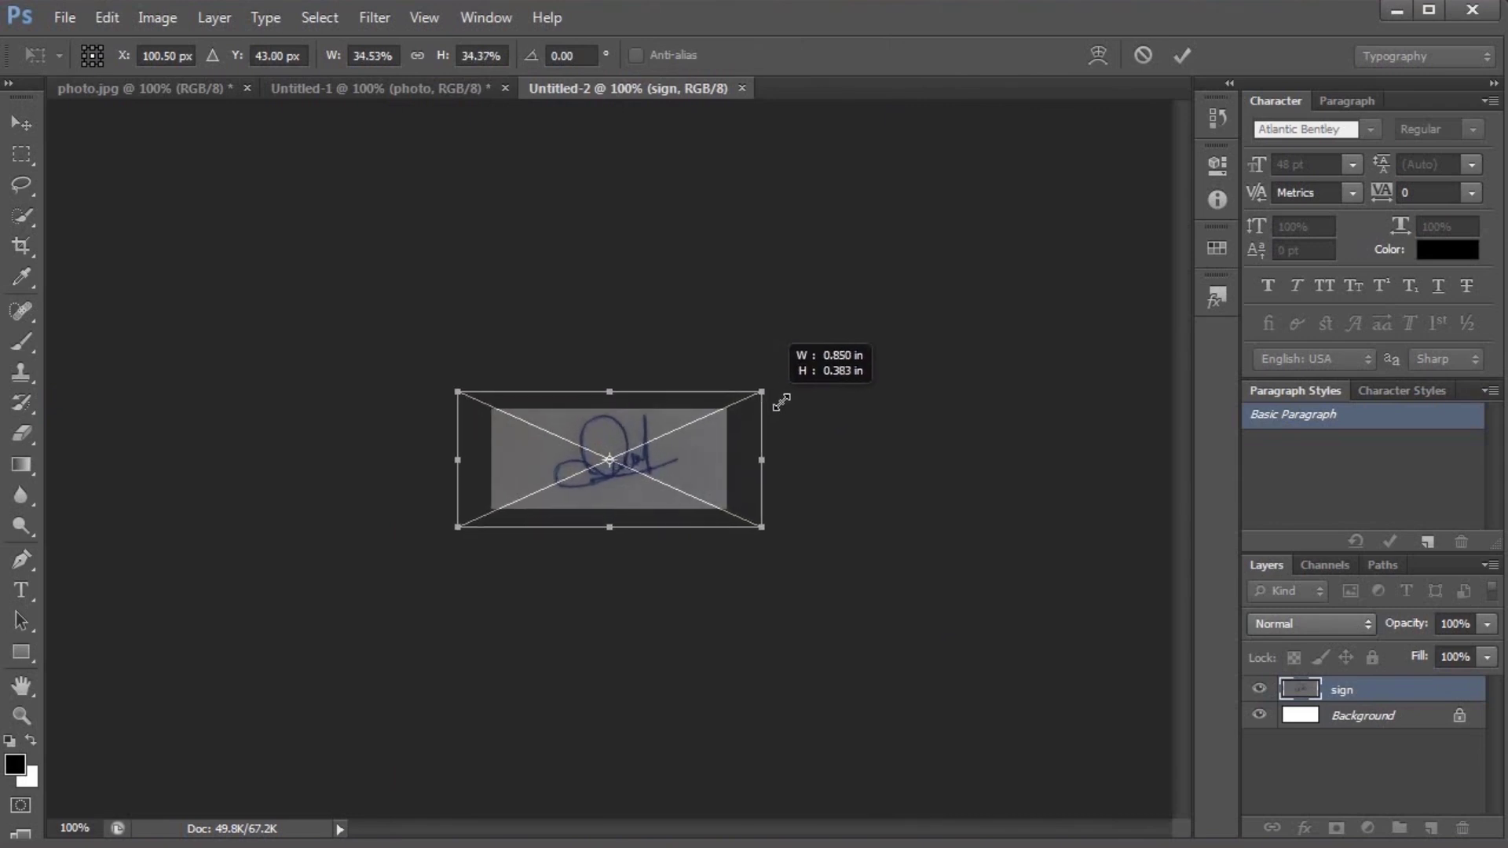
{"action": "left_click_drag", "start_coordinate": [727, 446], "coordinate": [724, 454]}
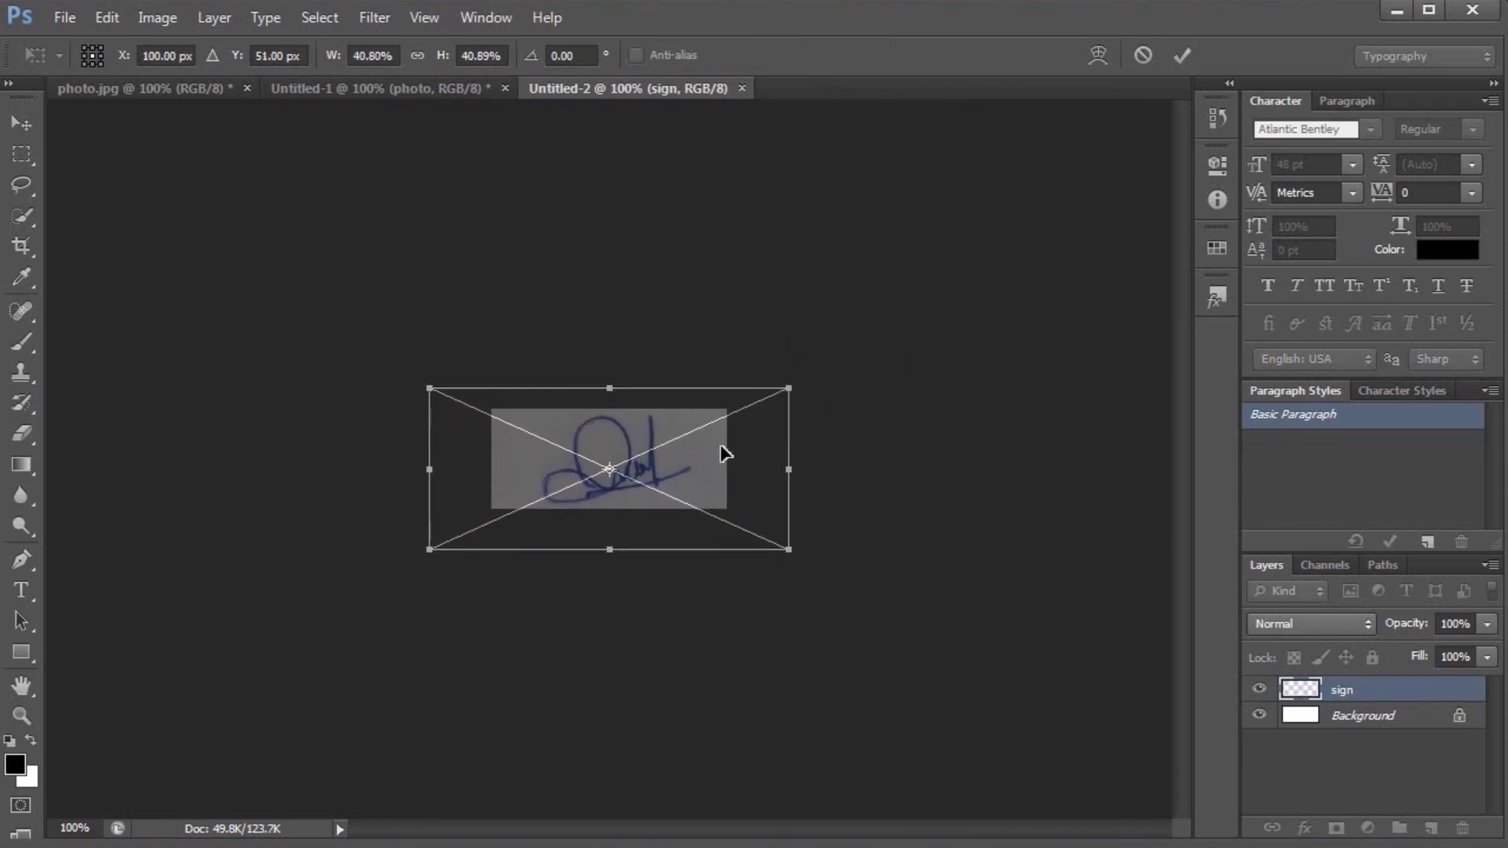
{"action": "key", "text": "Return"}
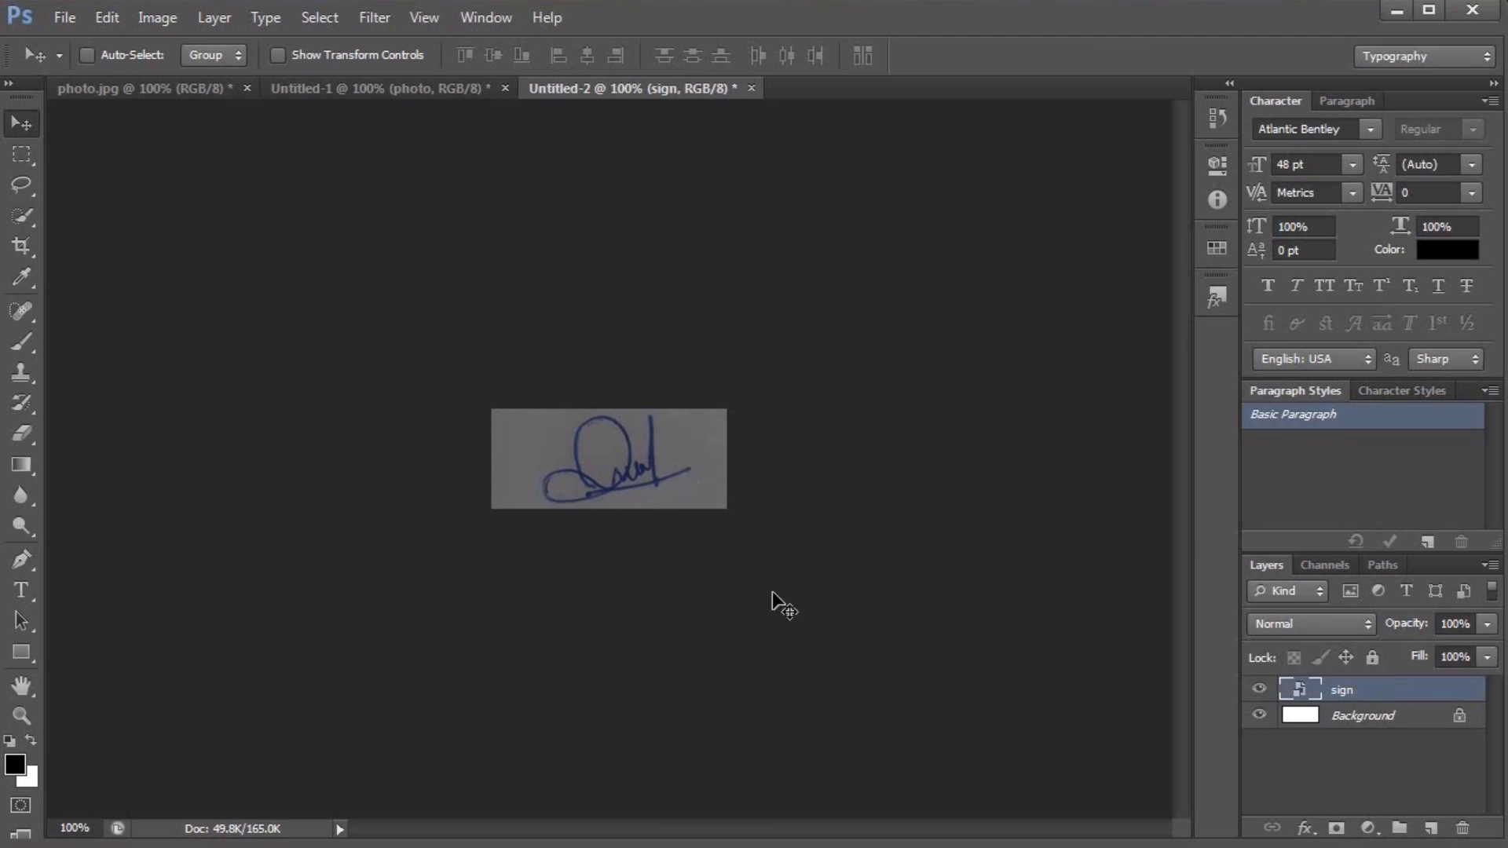
Add a Brightness/Contrast adjustment layer with brightness 133 and contrast 60 to the signature.
{"action": "left_click", "coordinate": [1368, 828]}
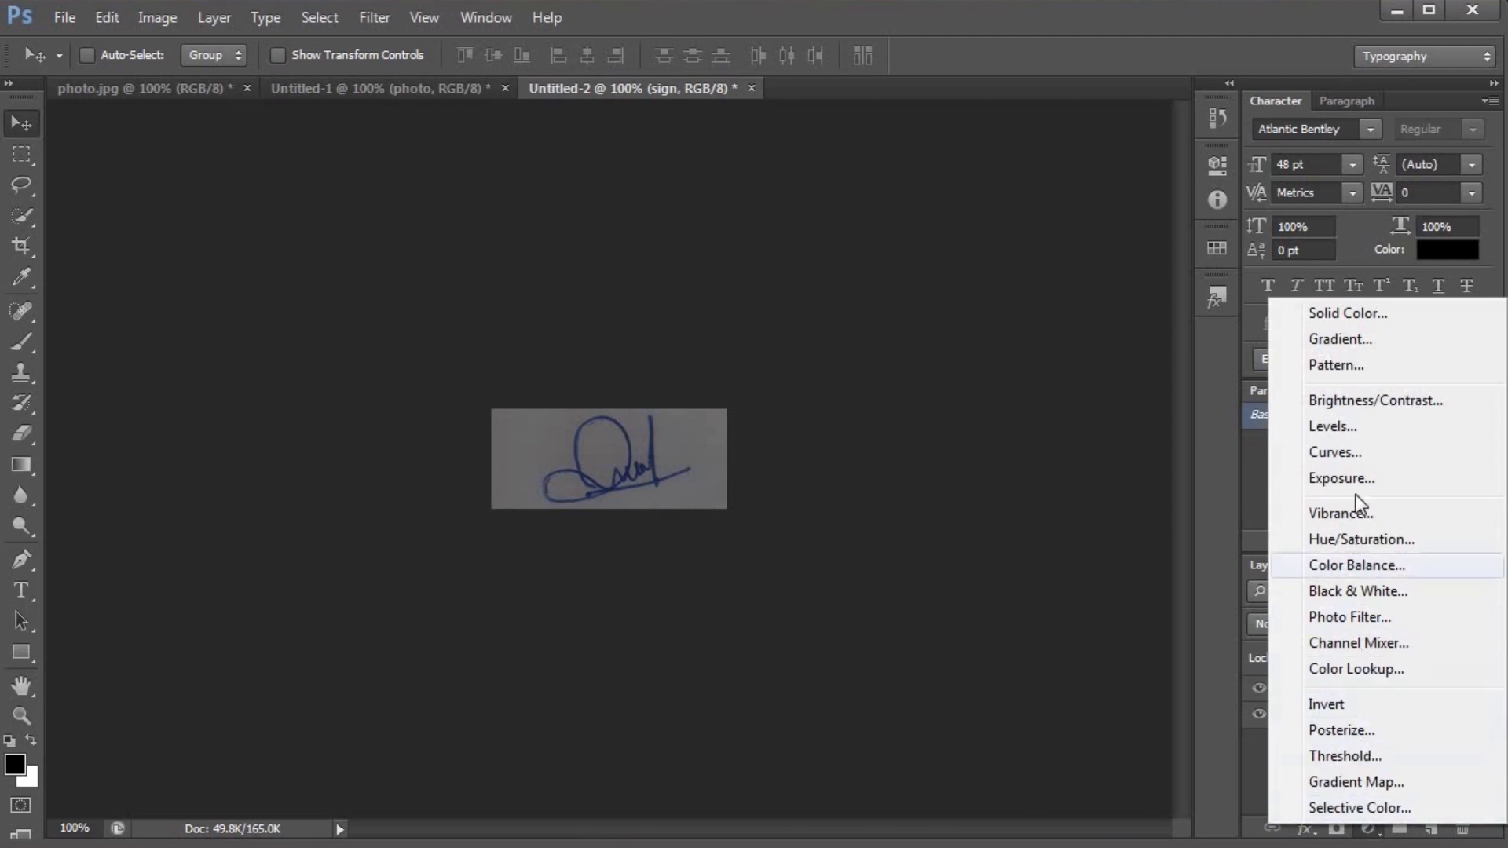
{"action": "left_click", "coordinate": [1356, 403]}
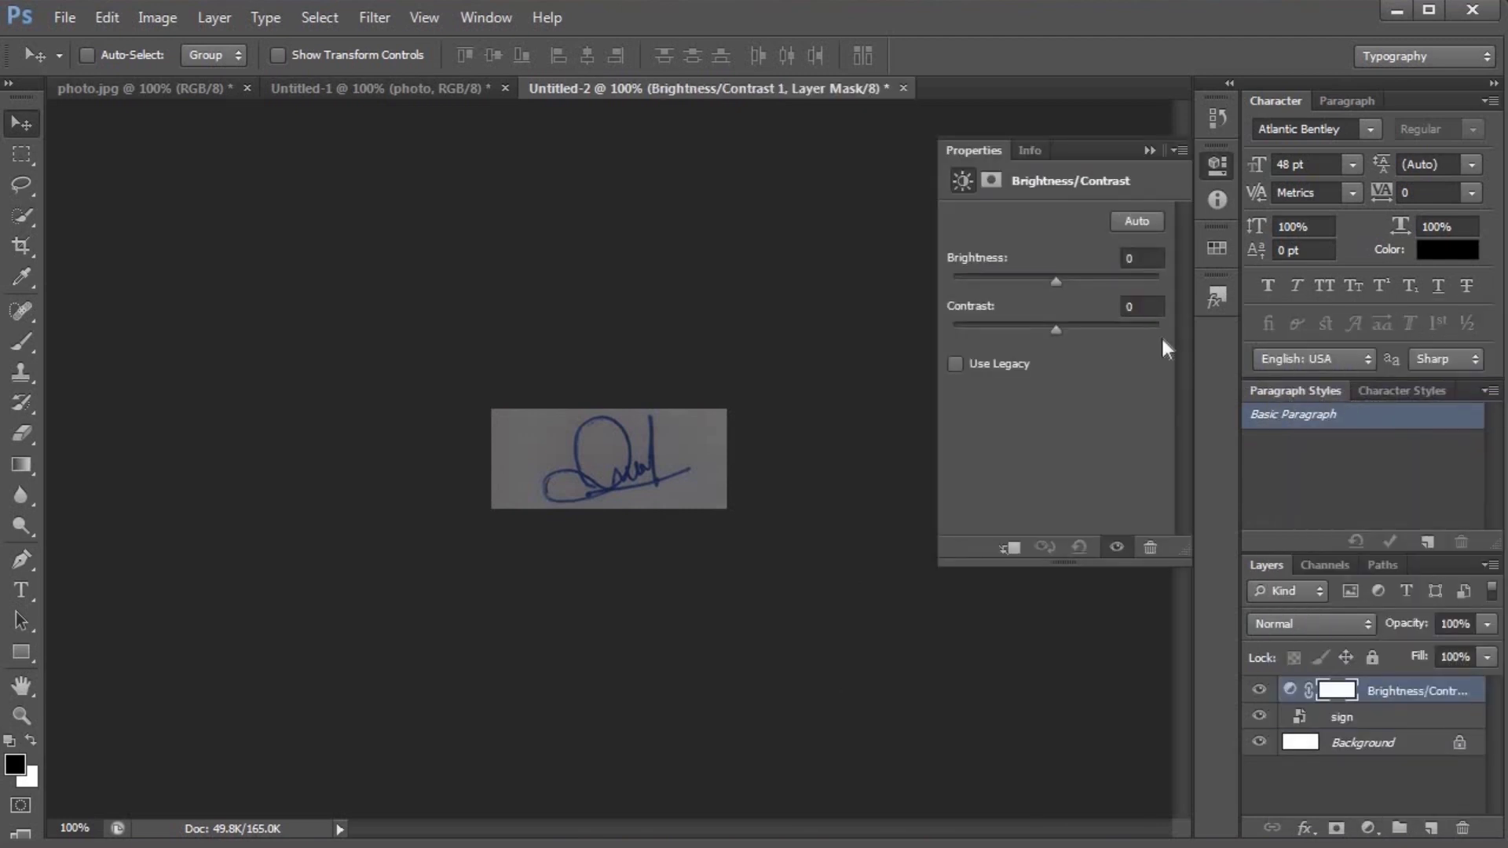
{"action": "left_click_drag", "start_coordinate": [1059, 279], "coordinate": [1147, 280]}
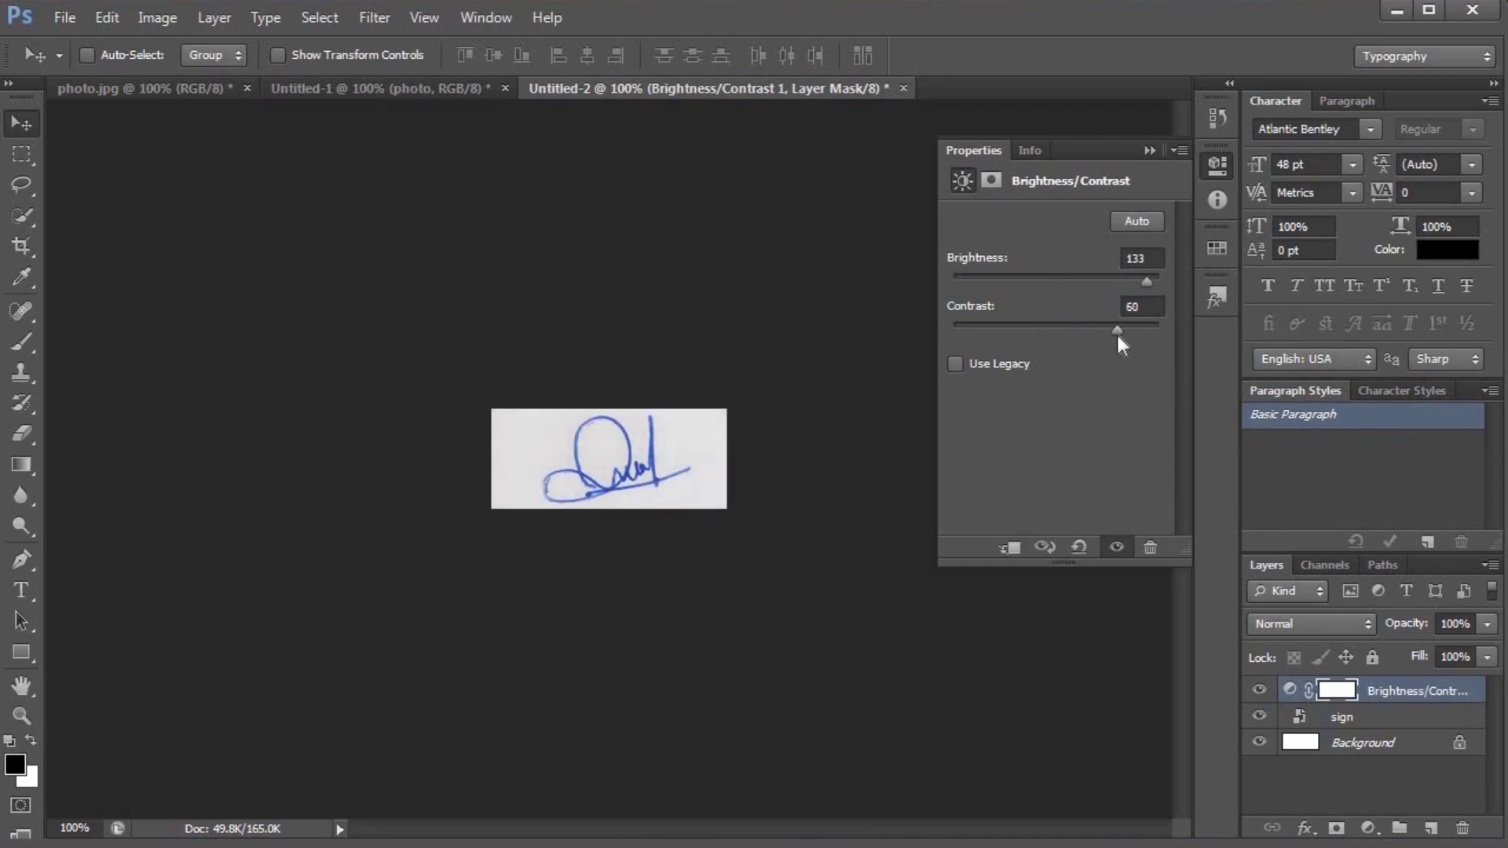
{"action": "left_click", "coordinate": [1149, 151]}
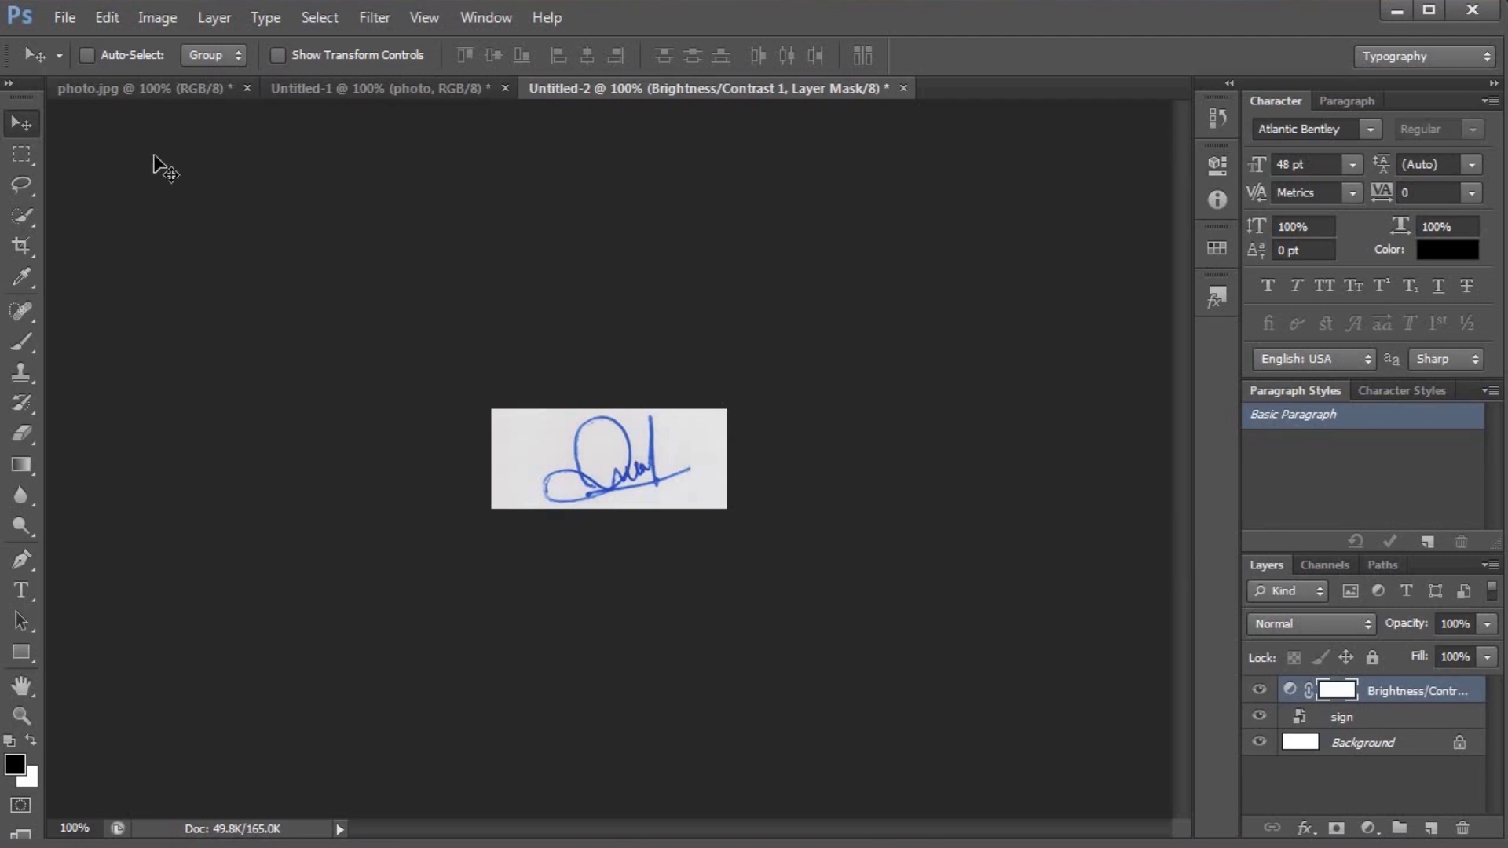
{"action": "left_click", "coordinate": [65, 18]}
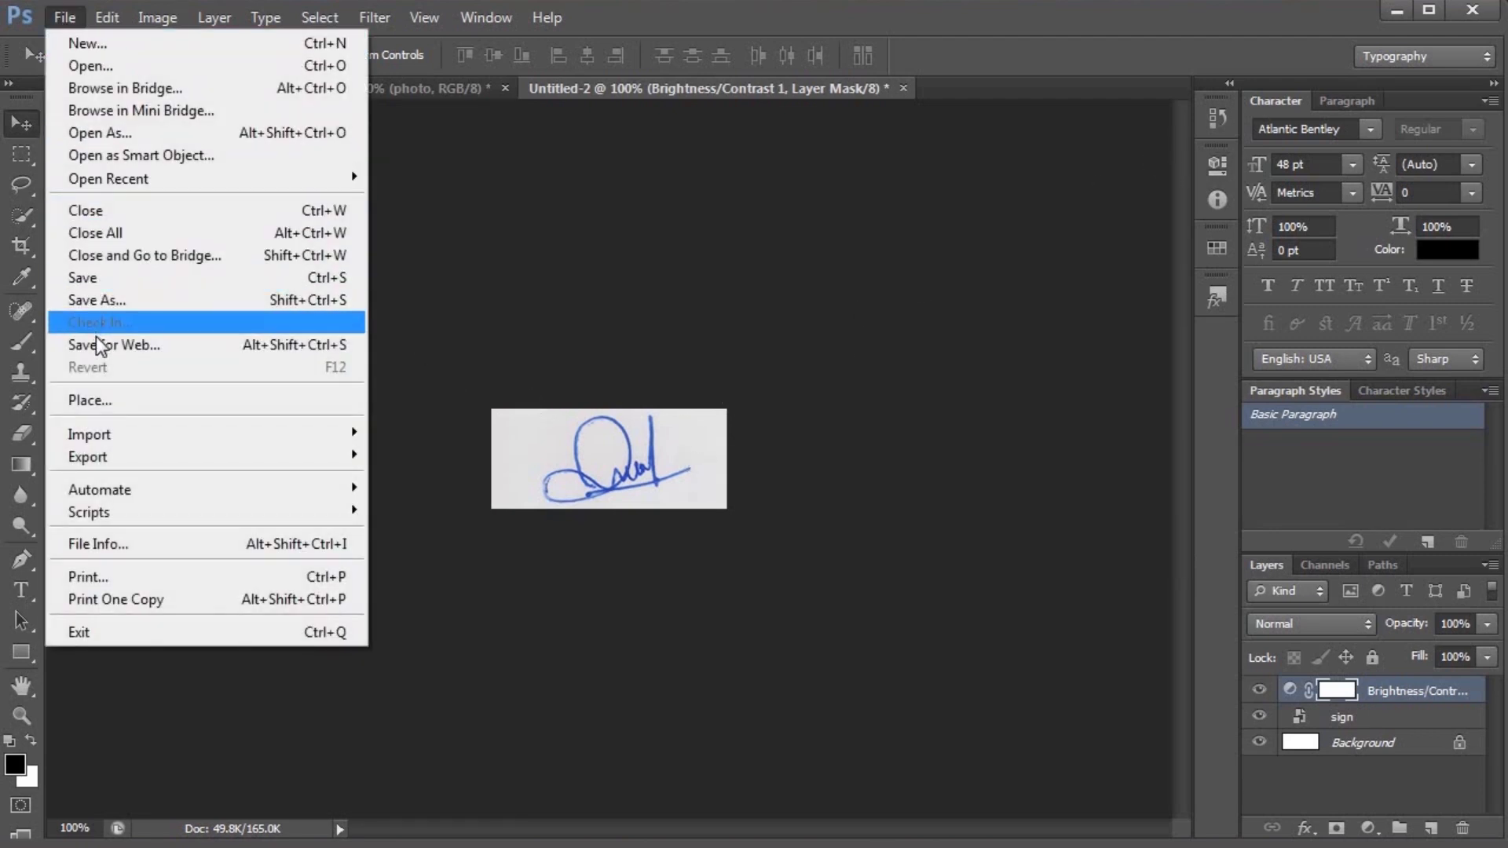
Export the signature via Save for Web as a Maximum-quality JPEG named 'sign new'.
{"action": "left_click", "coordinate": [96, 339]}
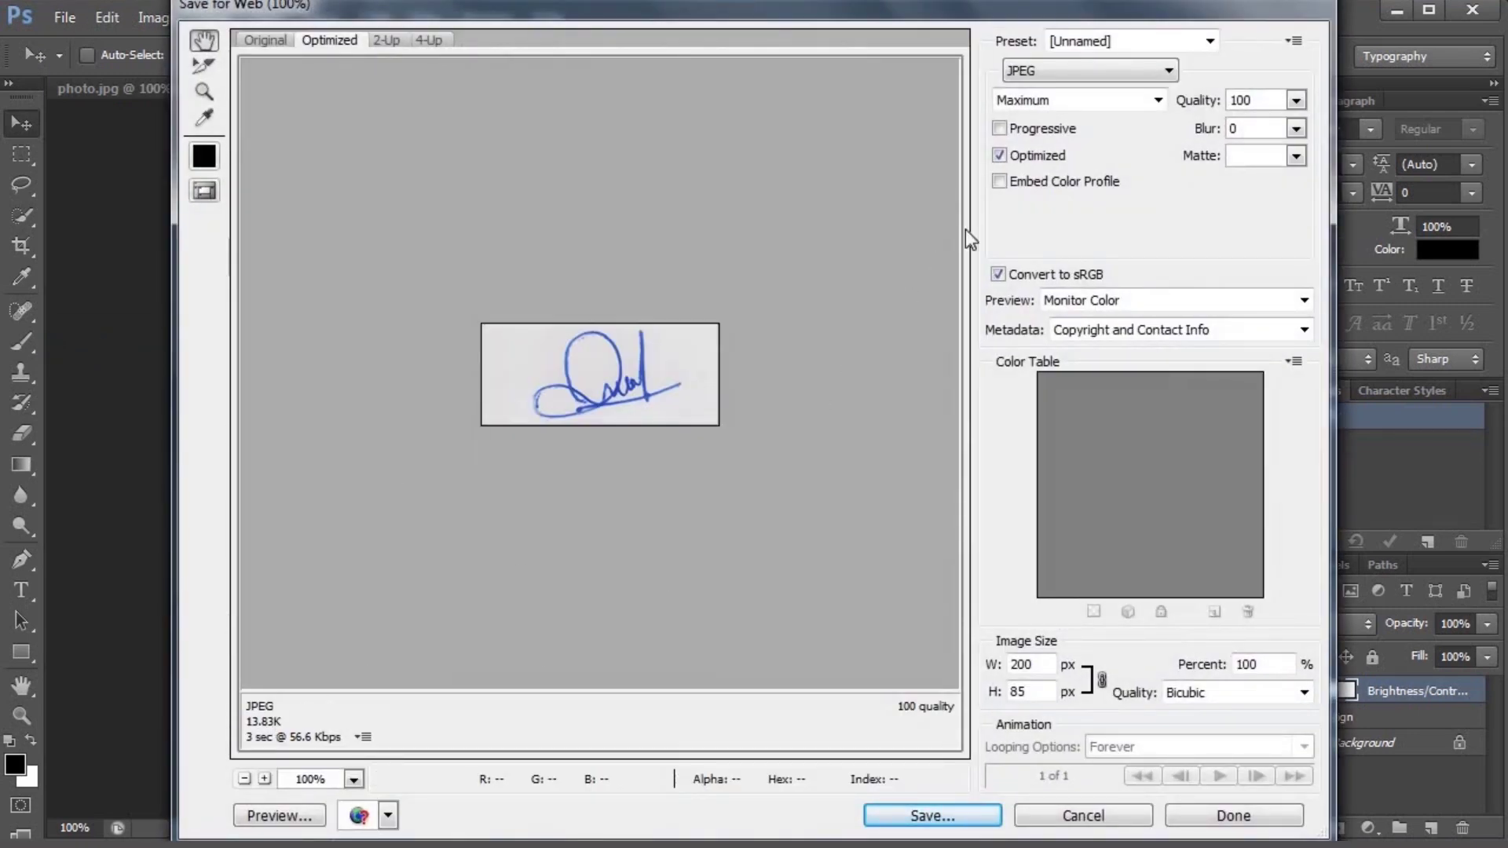
{"action": "left_click", "coordinate": [919, 817]}
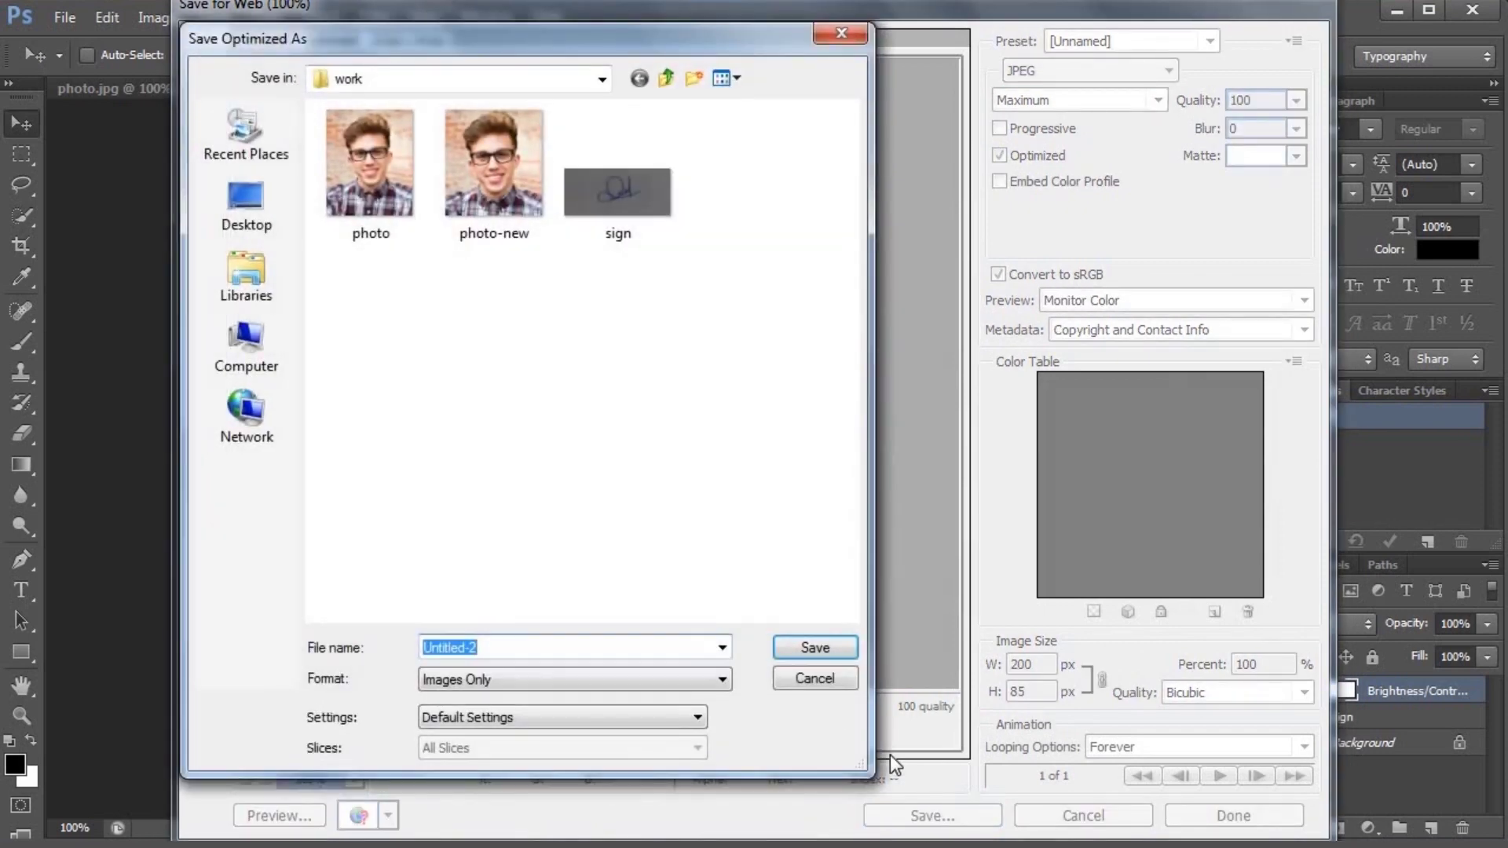
{"action": "type", "text": "sign new"}
{"action": "left_click", "coordinate": [817, 649]}
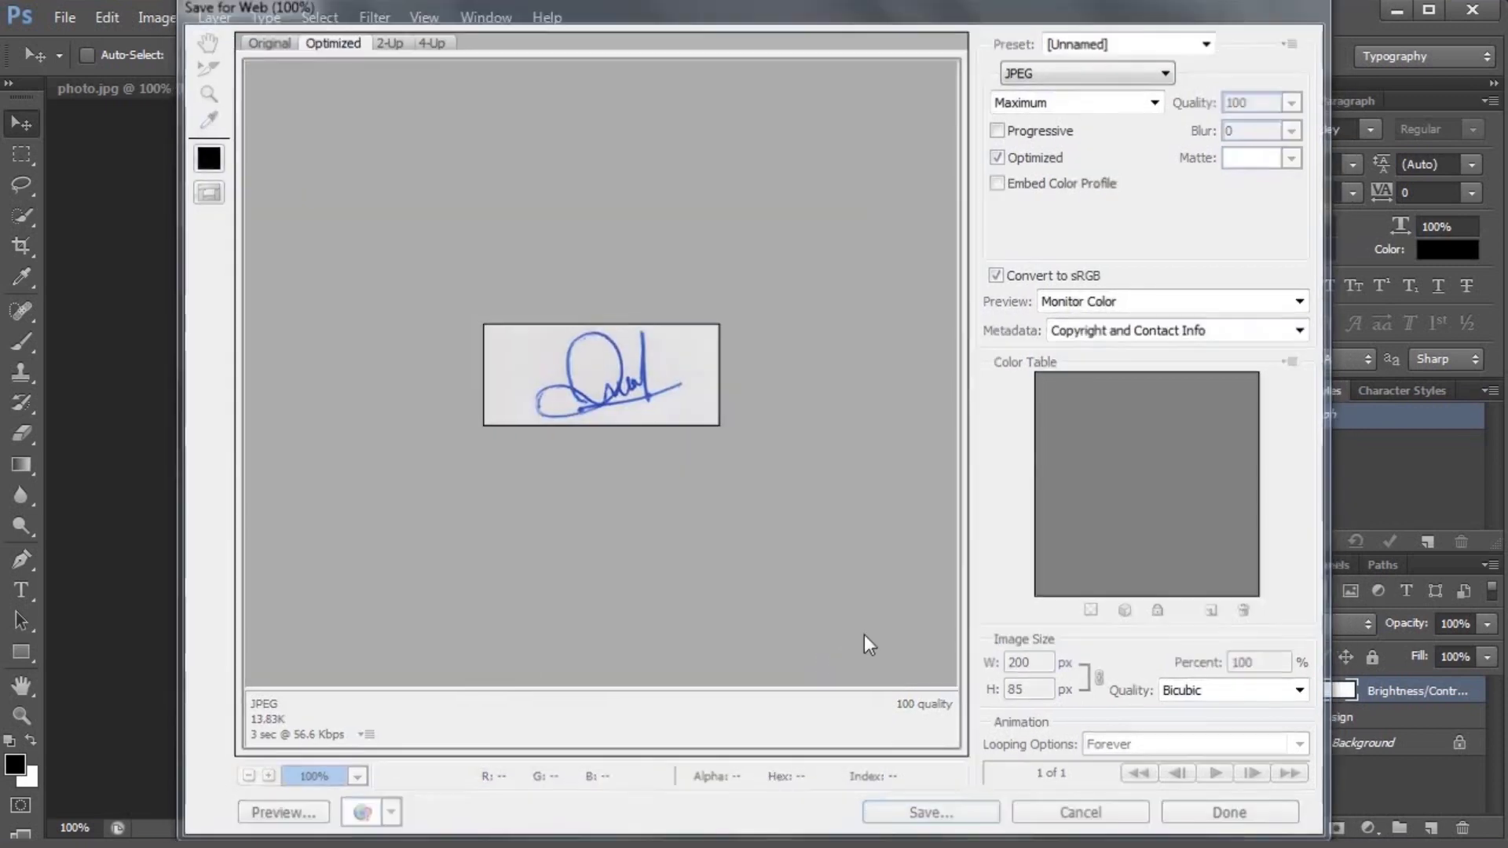